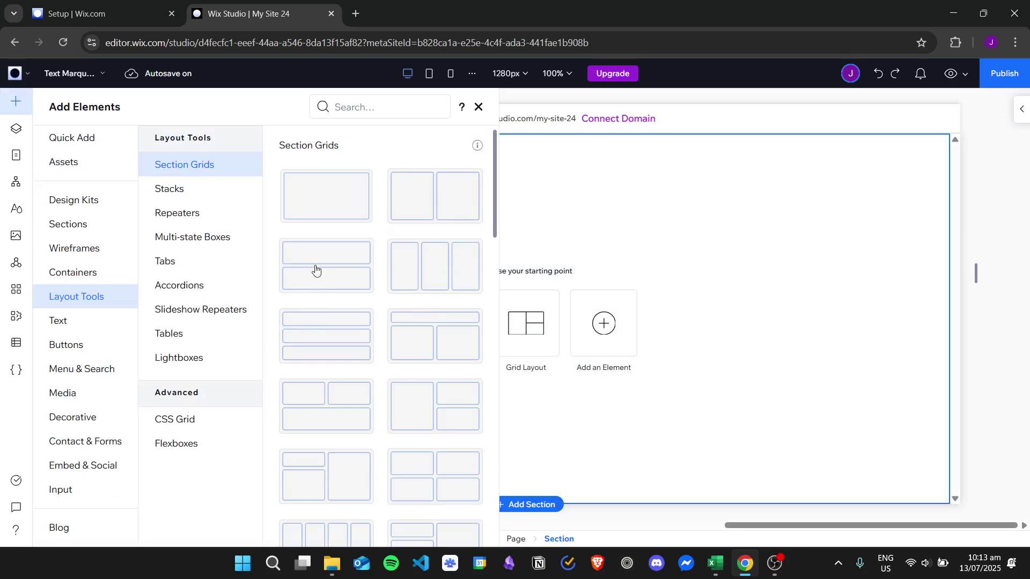
Apply a section grid of four stacked rows to the blank section.
{"action": "left_click_drag", "start_coordinate": [317, 270], "coordinate": [294, 261]}
{"action": "left_click_drag", "start_coordinate": [248, 143], "coordinate": [522, 121]}
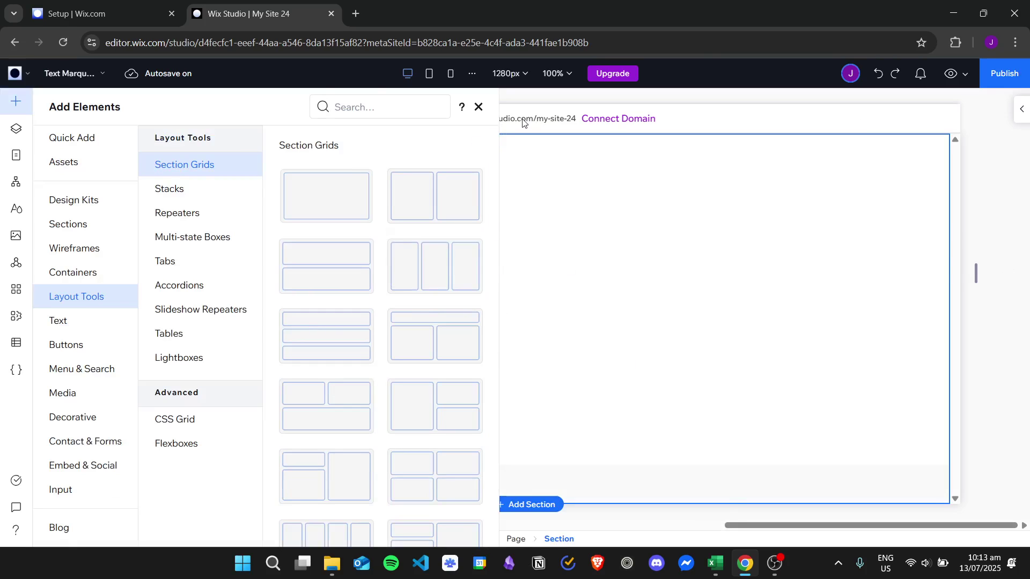
{"action": "left_click", "coordinate": [246, 312]}
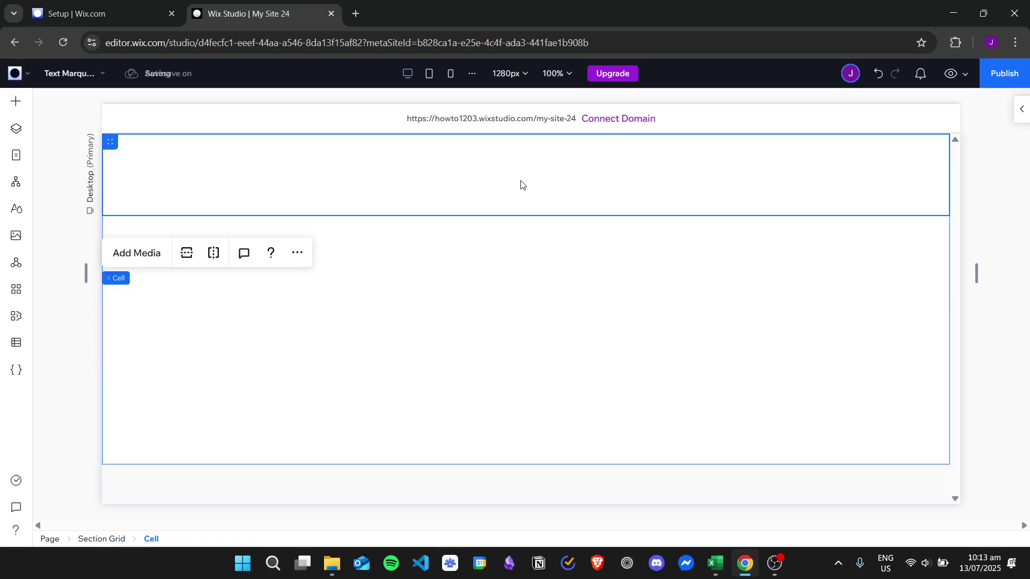
{"action": "left_click", "coordinate": [358, 381]}
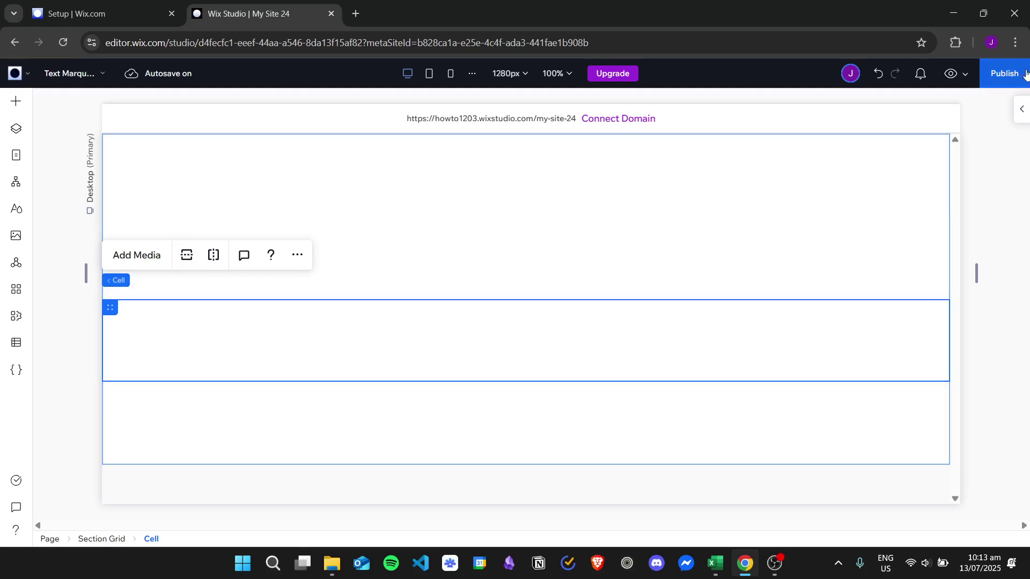
Select the whole section grid and equalize its four rows horizontally.
{"action": "left_click", "coordinate": [860, 200]}
{"action": "right_click", "coordinate": [433, 252]}
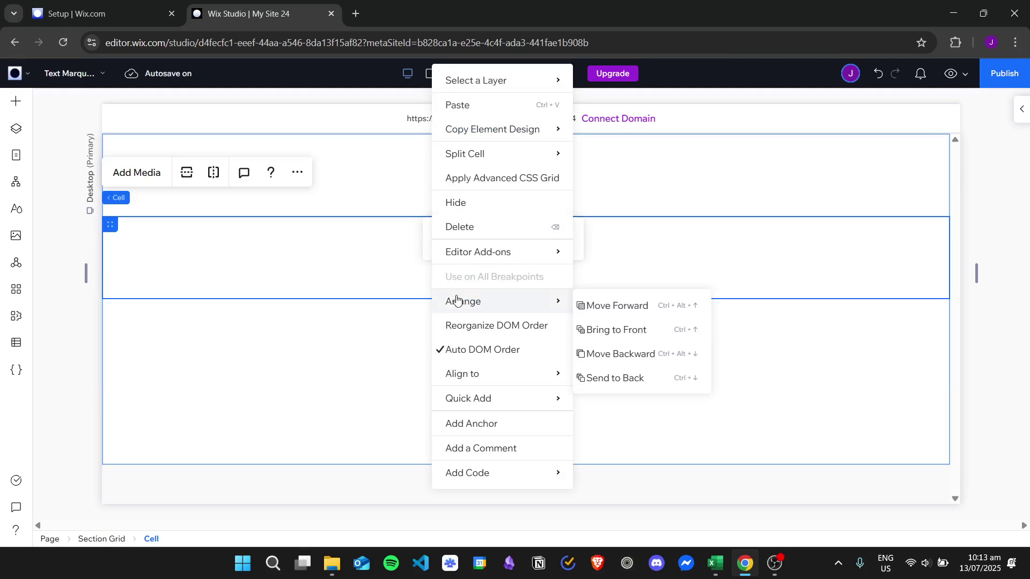
{"action": "mouse_move", "coordinate": [483, 148]}
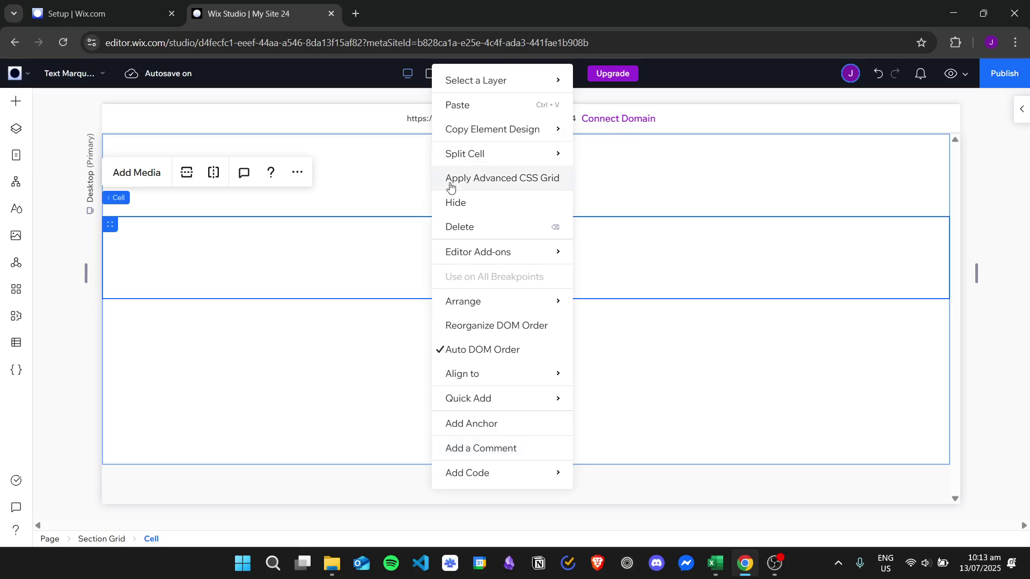
{"action": "mouse_move", "coordinate": [547, 80]}
{"action": "left_click", "coordinate": [631, 109]}
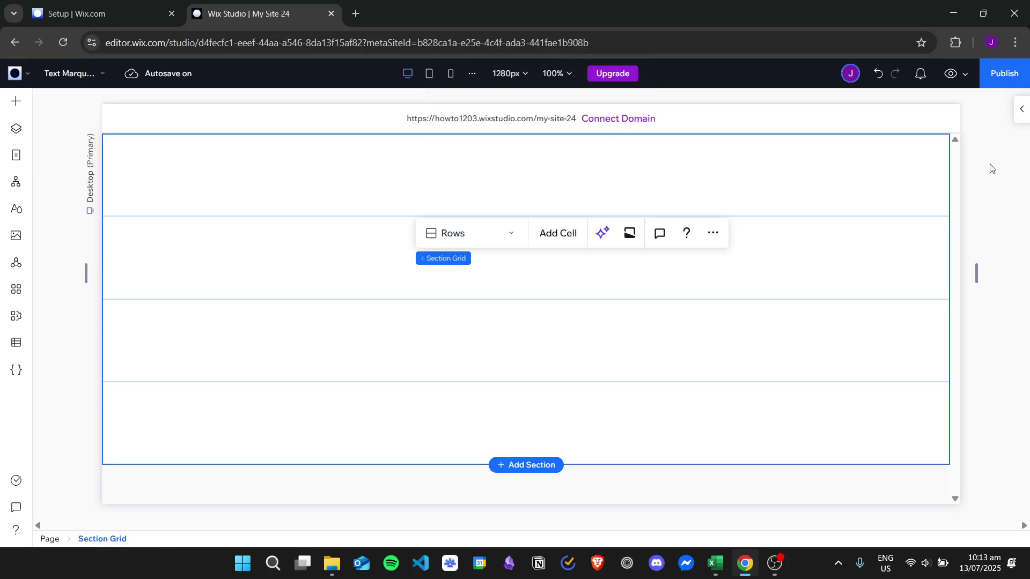
{"action": "left_click", "coordinate": [1023, 111]}
{"action": "scroll", "coordinate": [935, 318], "scroll_direction": "down", "scroll_amount": 7}
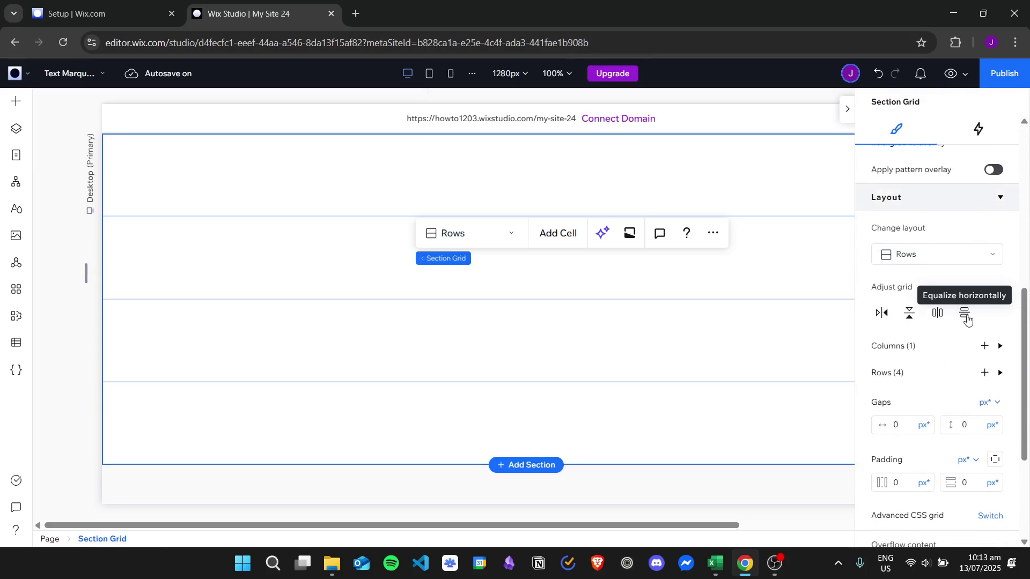
{"action": "left_click", "coordinate": [967, 319]}
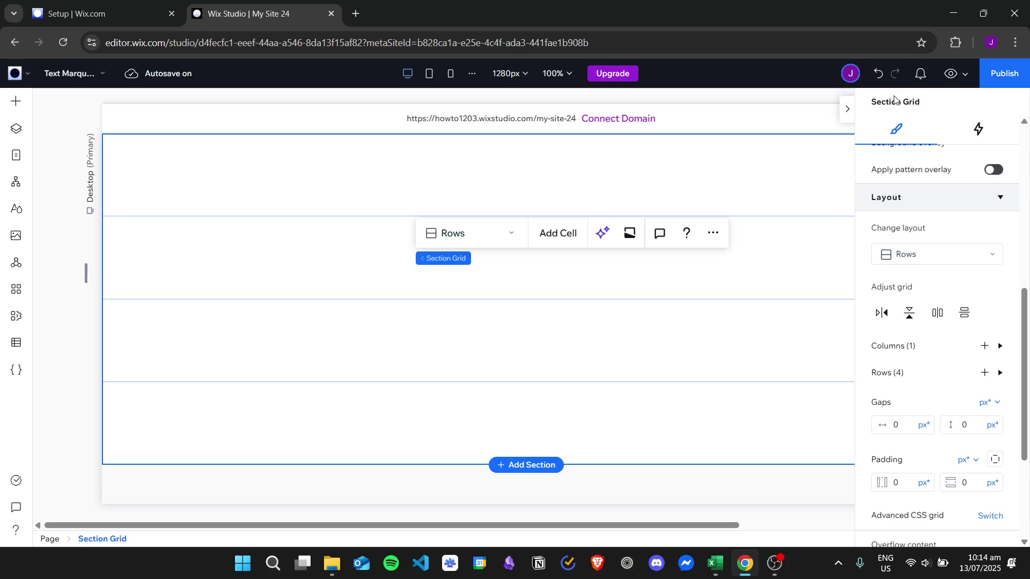
{"action": "left_click", "coordinate": [844, 109]}
Add the FREE SHIPPING WORLDWIDE text marquee to the first row of the section grid.
{"action": "left_click", "coordinate": [281, 186]}
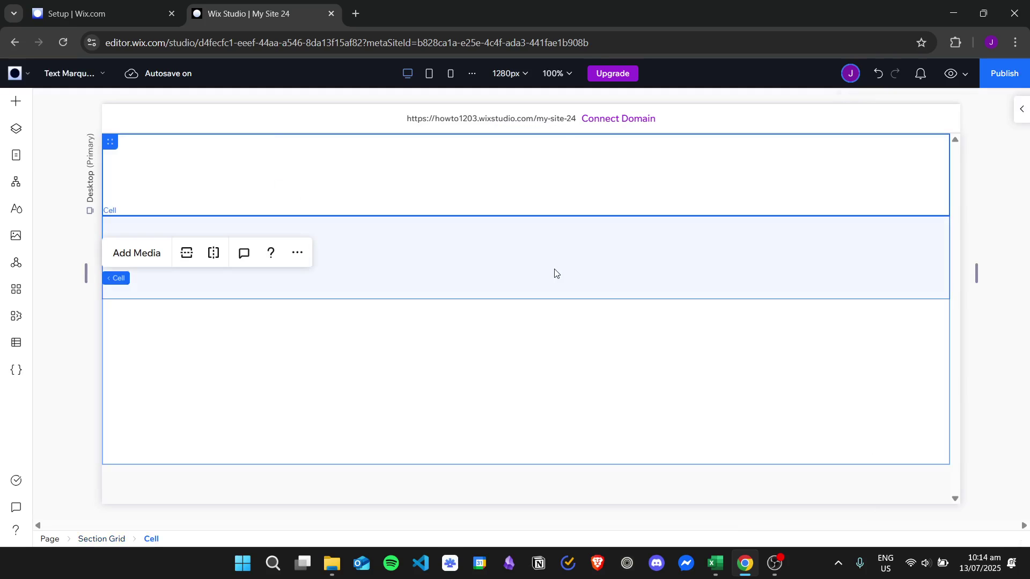
{"action": "left_click", "coordinate": [19, 106]}
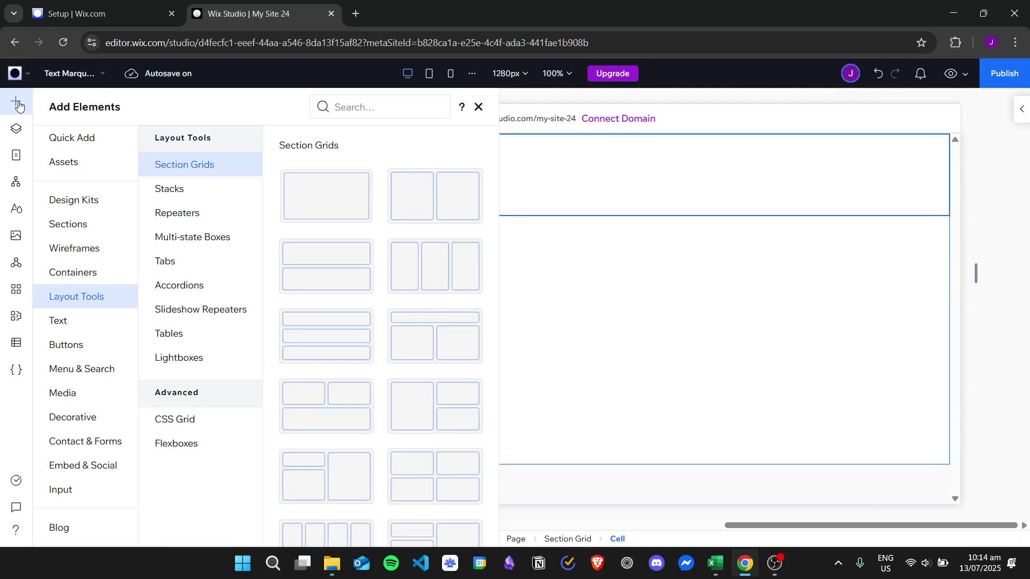
{"action": "left_click", "coordinate": [76, 322]}
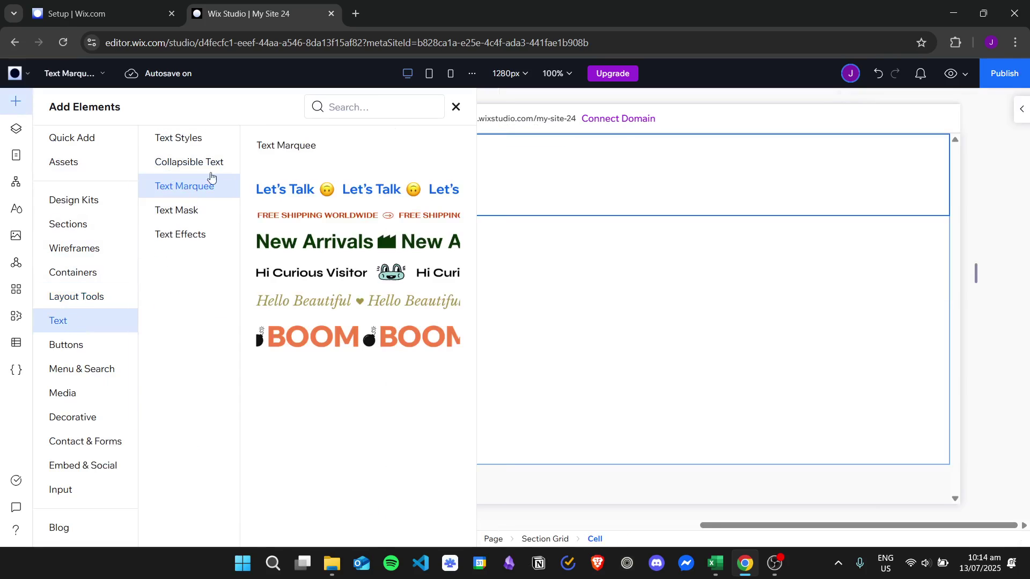
{"action": "left_click_drag", "start_coordinate": [279, 218], "coordinate": [374, 193]}
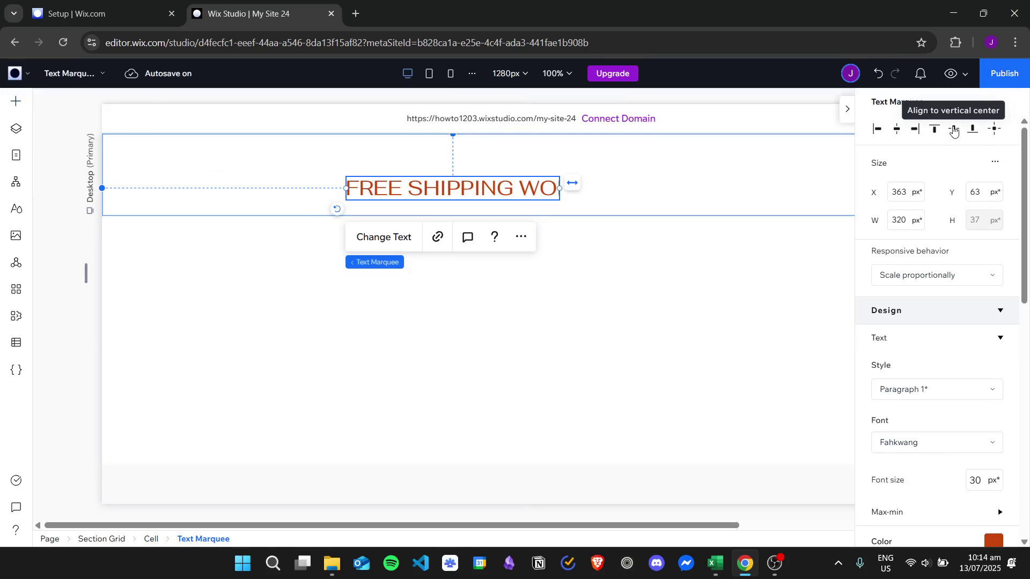
Align the marquee to the vertical center of its cell and set its responsive behavior to Stretch.
{"action": "left_click", "coordinate": [953, 129]}
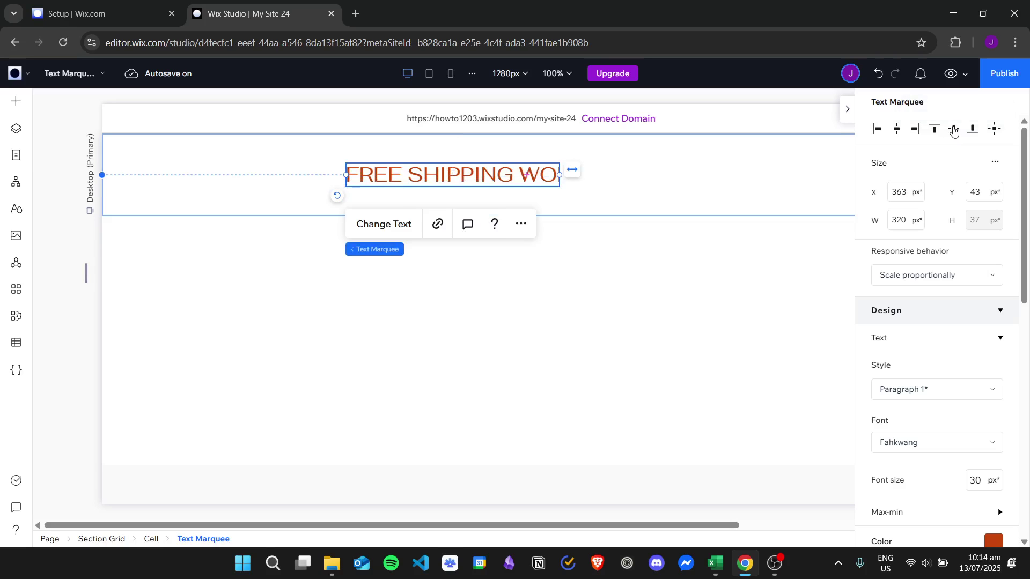
{"action": "left_click", "coordinate": [960, 275]}
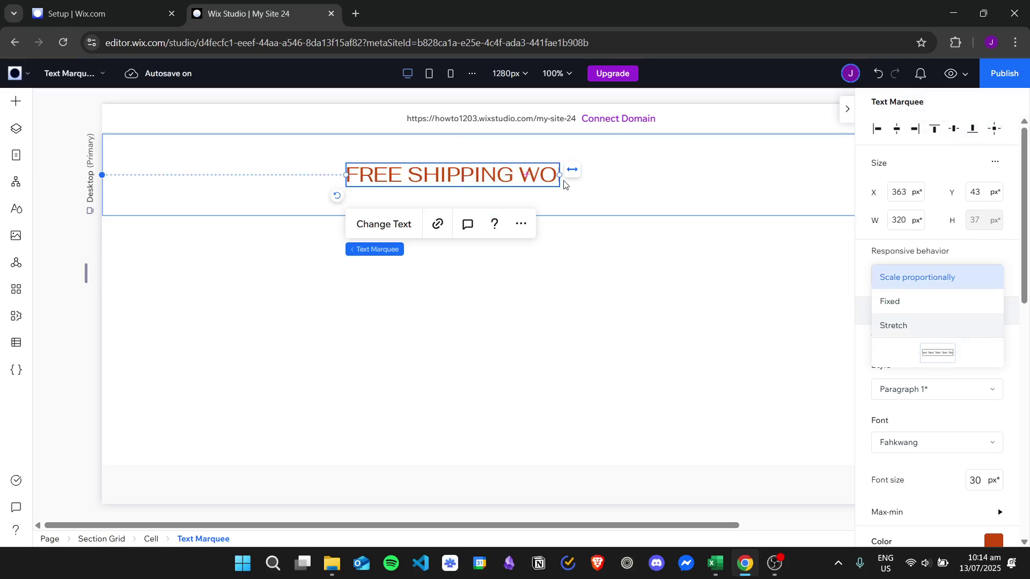
{"action": "scroll", "coordinate": [915, 280], "scroll_direction": "down", "scroll_amount": 2}
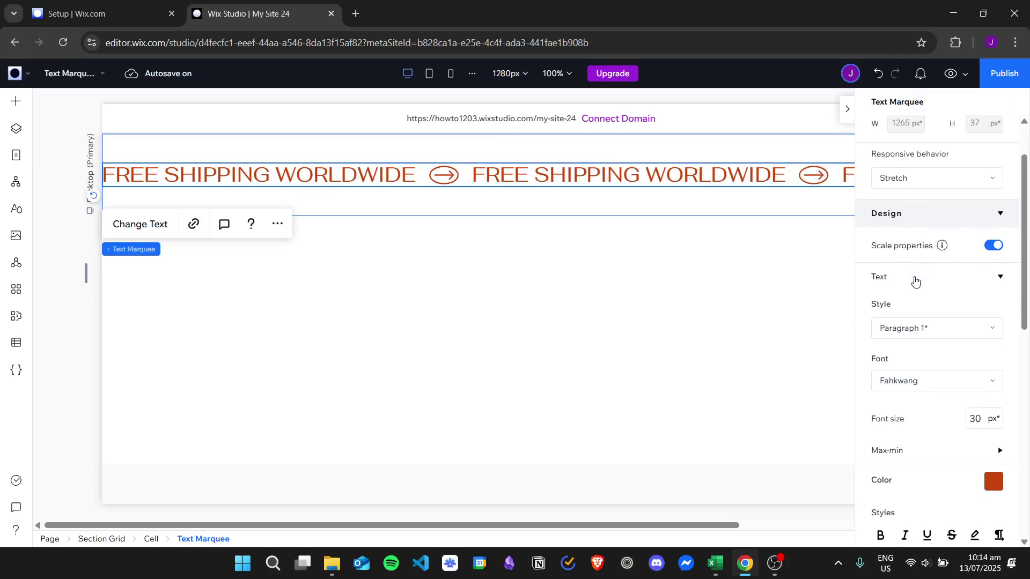
Review the marquee's text style, font and max-min size options, and make its text bold.
{"action": "scroll", "coordinate": [933, 225], "scroll_direction": "down", "scroll_amount": 2}
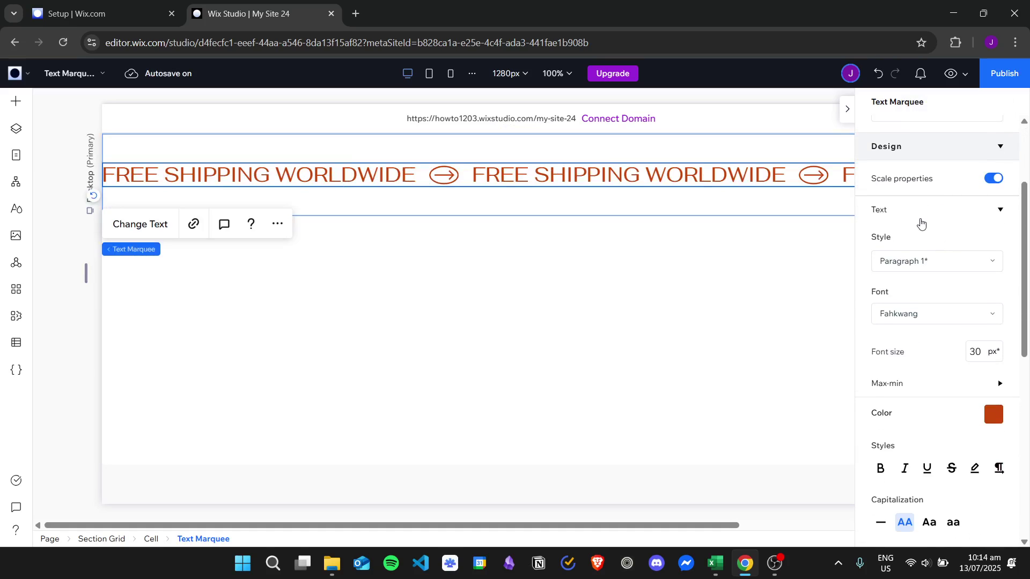
{"action": "scroll", "coordinate": [921, 224], "scroll_direction": "down", "scroll_amount": 2}
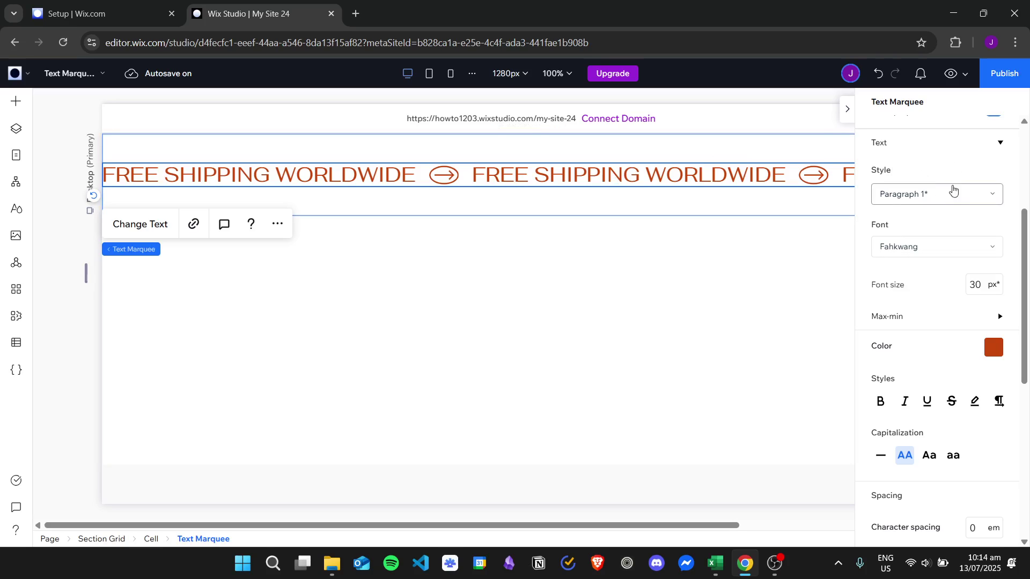
{"action": "left_click", "coordinate": [929, 200]}
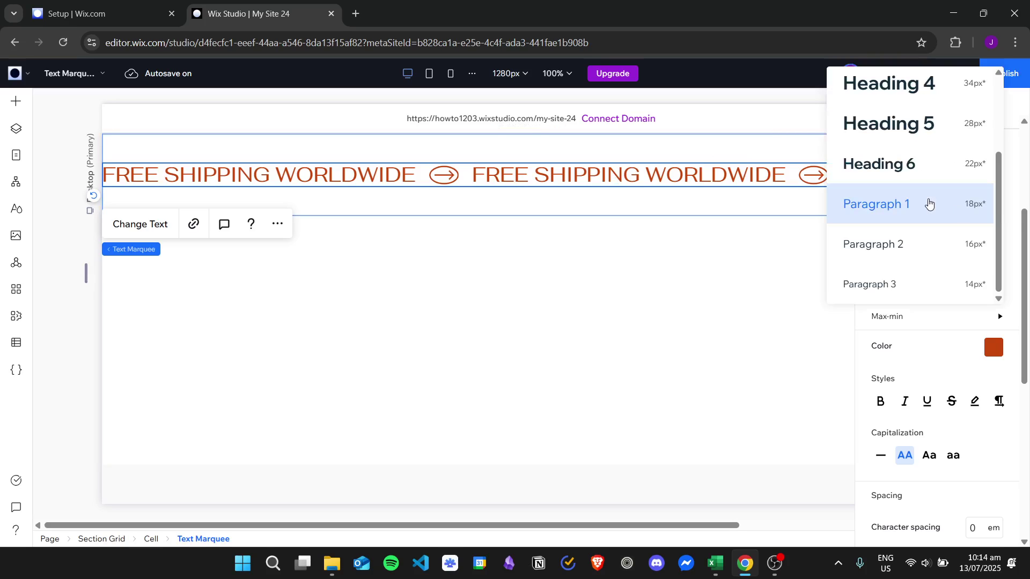
{"action": "left_click", "coordinate": [1017, 215]}
{"action": "left_click", "coordinate": [938, 250]}
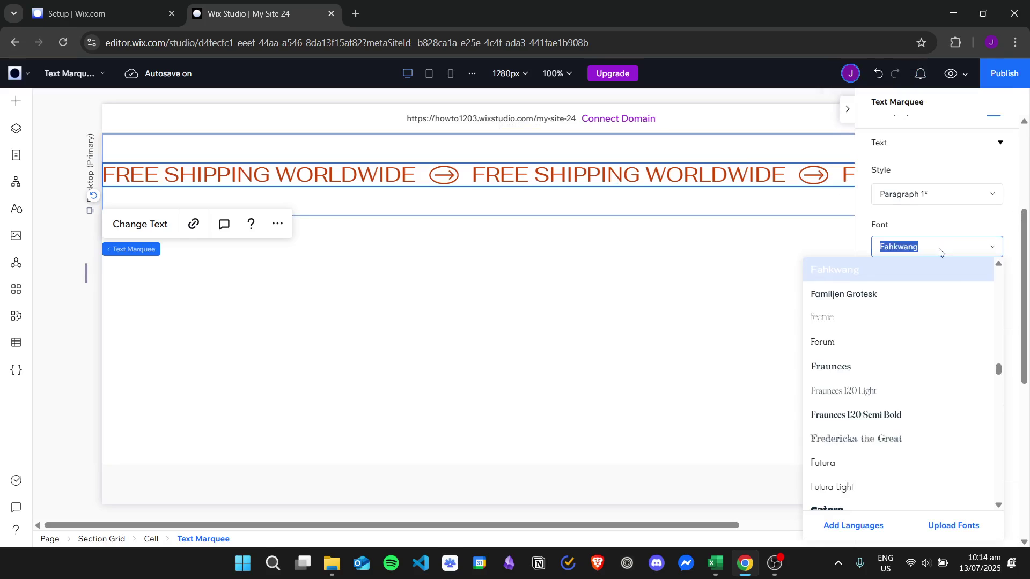
{"action": "left_click", "coordinate": [921, 237]}
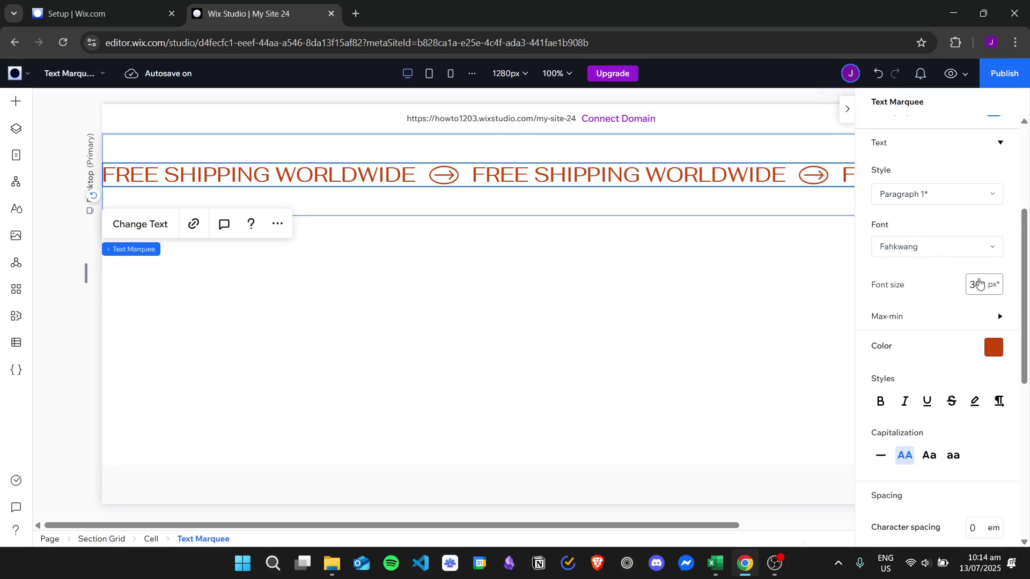
{"action": "scroll", "coordinate": [975, 283], "scroll_direction": "down", "scroll_amount": 2}
{"action": "left_click", "coordinate": [958, 248]}
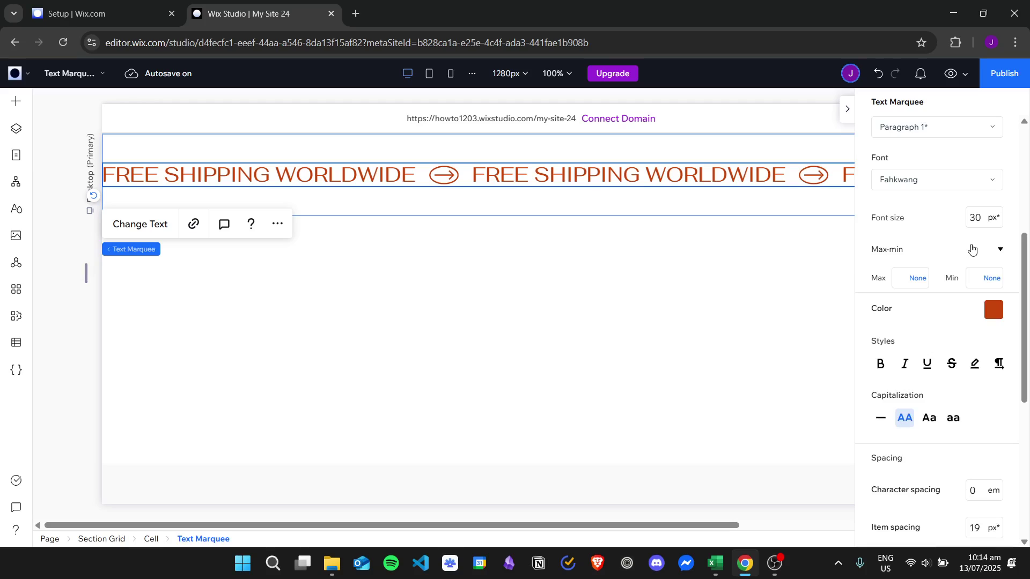
{"action": "left_click", "coordinate": [1001, 251]}
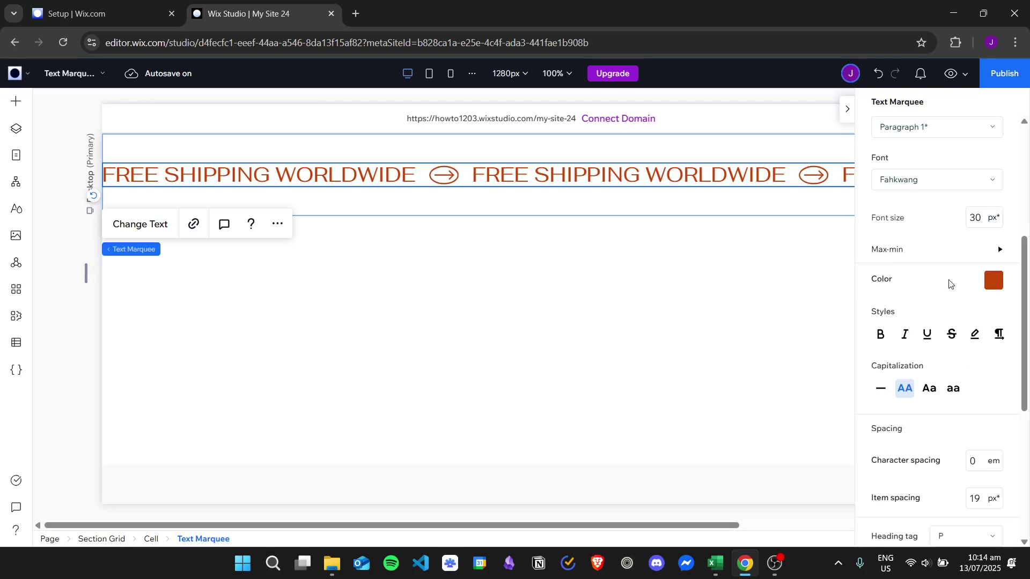
{"action": "left_click", "coordinate": [878, 336]}
Examine the marquee's spacing, separator and movement settings.
{"action": "scroll", "coordinate": [937, 295], "scroll_direction": "down", "scroll_amount": 2}
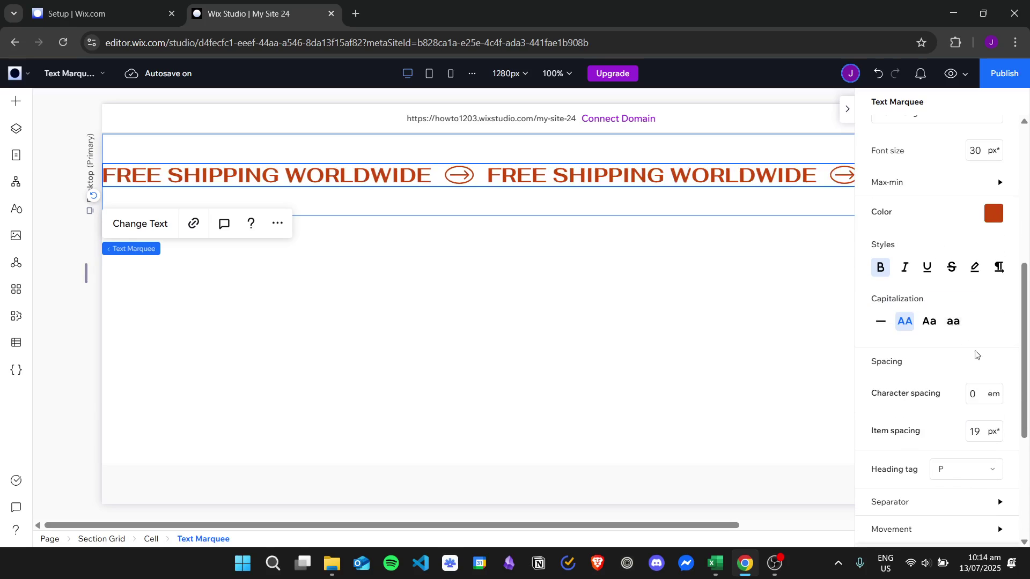
{"action": "scroll", "coordinate": [965, 361], "scroll_direction": "down", "scroll_amount": 2}
{"action": "scroll", "coordinate": [924, 376], "scroll_direction": "down", "scroll_amount": 2}
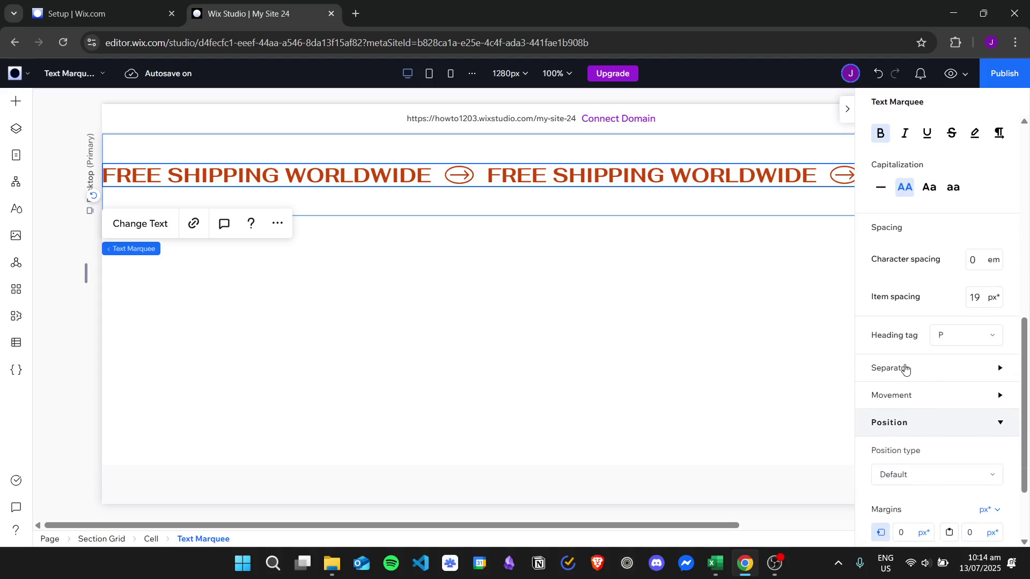
{"action": "left_click", "coordinate": [903, 368]}
{"action": "scroll", "coordinate": [960, 386], "scroll_direction": "down", "scroll_amount": 4}
{"action": "left_click", "coordinate": [932, 456]}
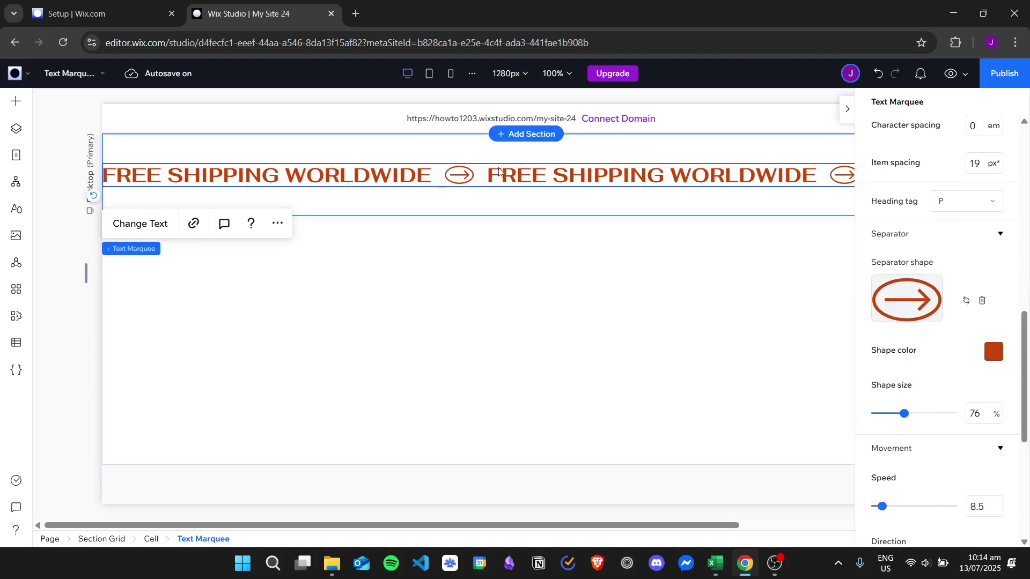
{"action": "scroll", "coordinate": [950, 211], "scroll_direction": "down", "scroll_amount": 3}
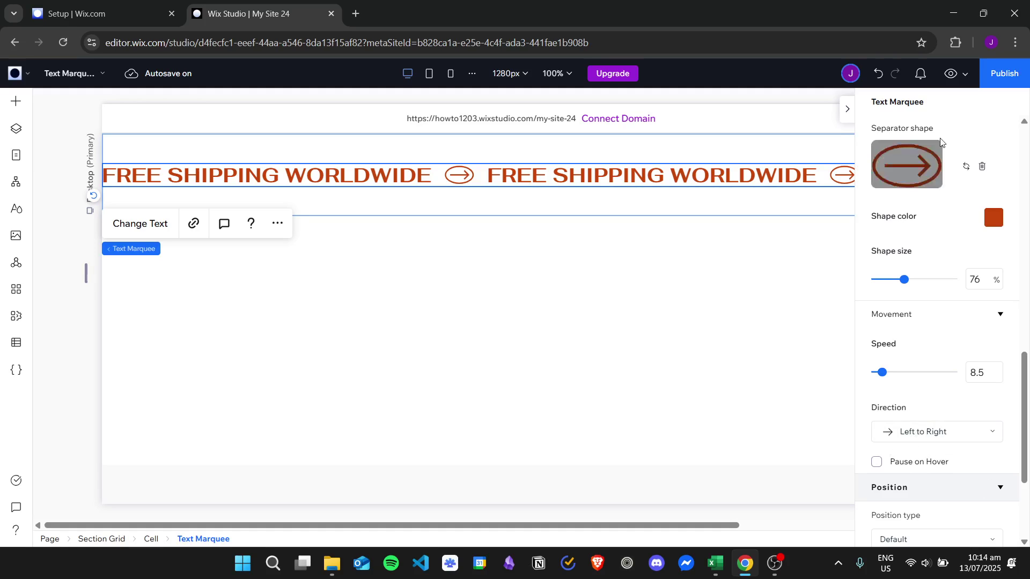
{"action": "left_click", "coordinate": [846, 108]}
Duplicate the FREE SHIPPING WORLDWIDE marquee into the second row, using Fixed responsive behavior for the copy.
{"action": "right_click", "coordinate": [486, 177]}
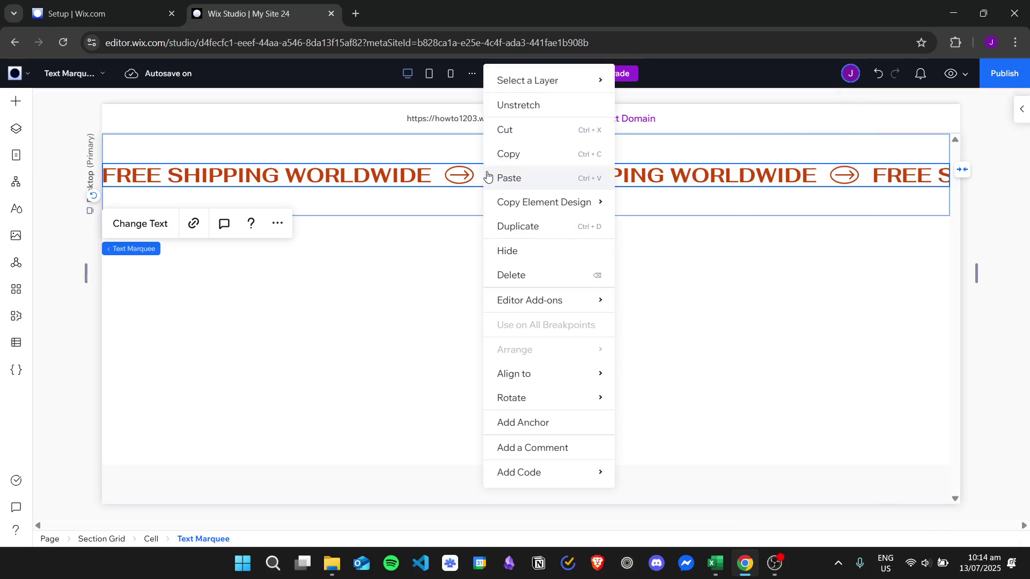
{"action": "left_click", "coordinate": [769, 170]}
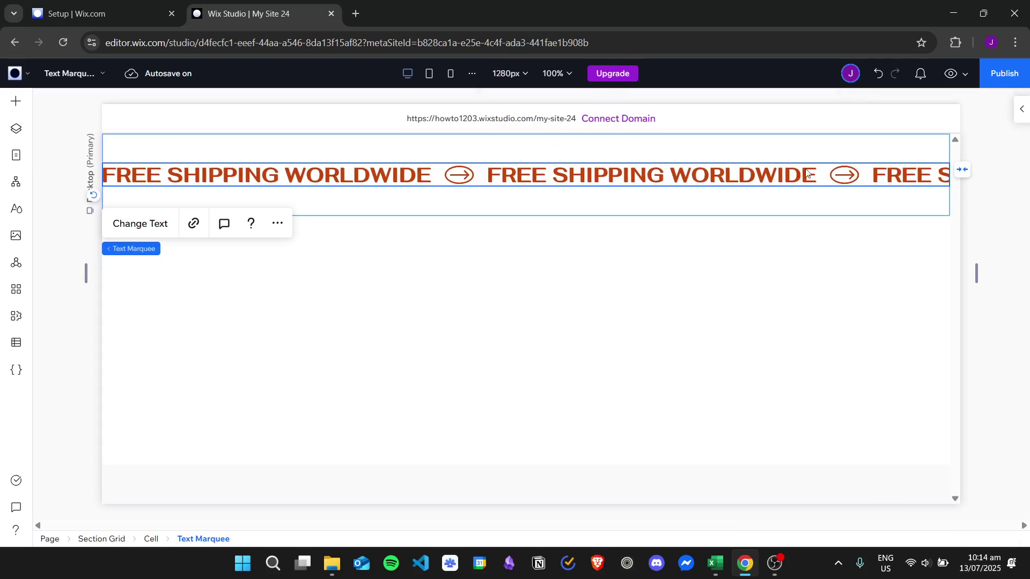
{"action": "left_click", "coordinate": [1024, 110]}
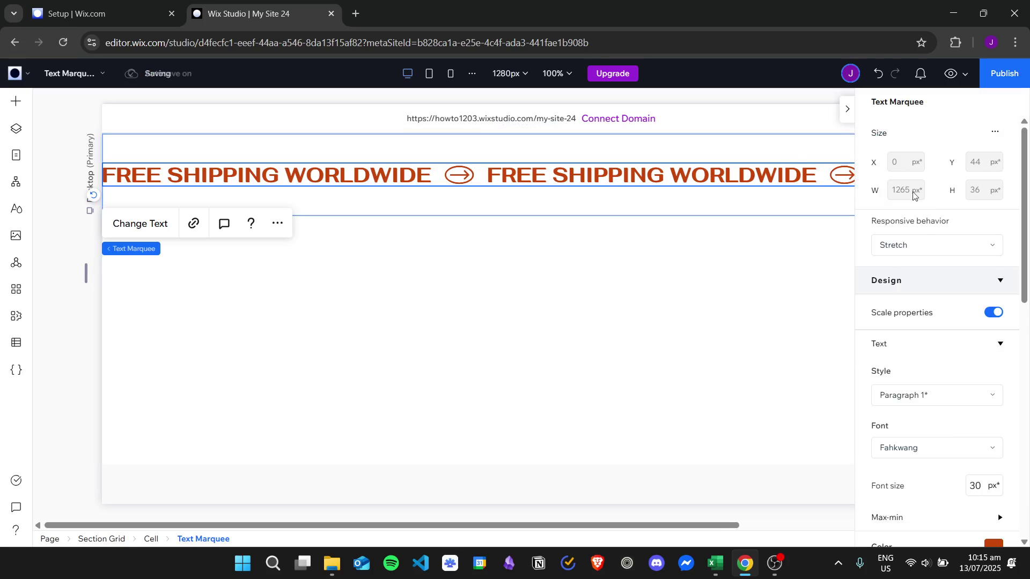
{"action": "left_click", "coordinate": [930, 248]}
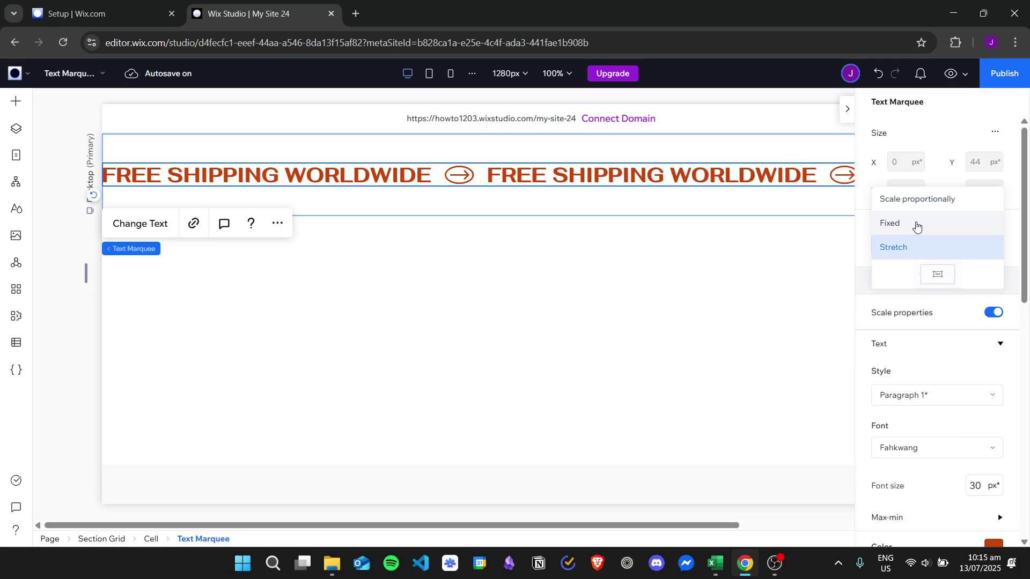
{"action": "left_click", "coordinate": [915, 224]}
{"action": "left_click_drag", "start_coordinate": [566, 201], "coordinate": [553, 283]}
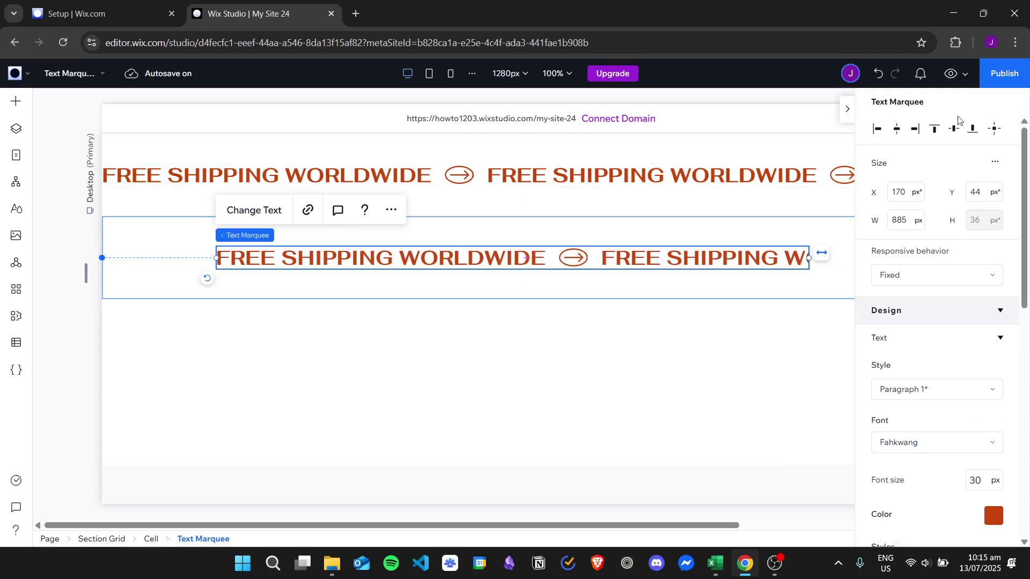
Set the responsive behavior of the second-row marquee to Stretch.
{"action": "left_click", "coordinate": [918, 275]}
{"action": "left_click", "coordinate": [905, 304]}
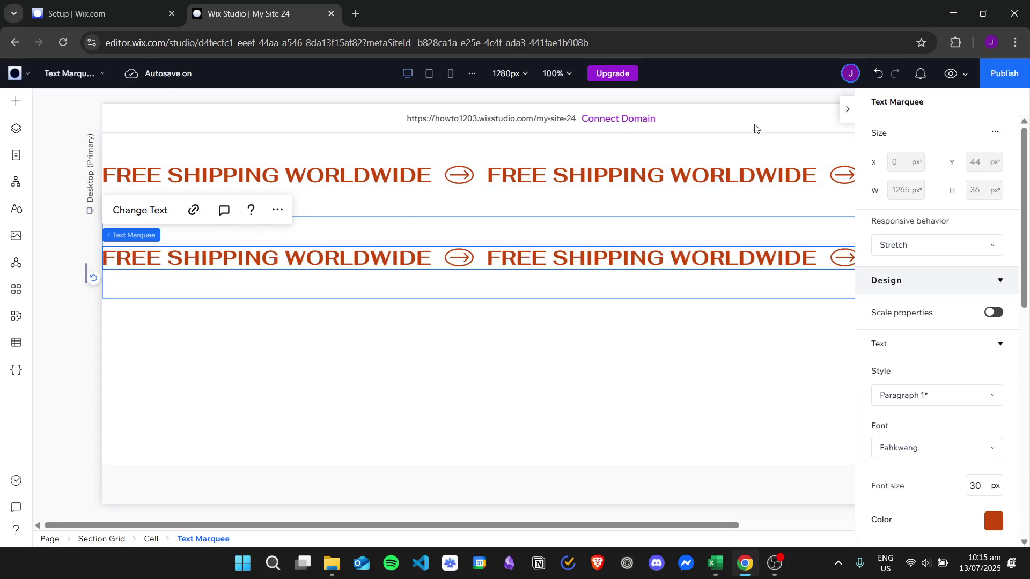
{"action": "left_click", "coordinate": [843, 110]}
Change the second-row marquee's text to FREE RETURNS.
{"action": "double_click", "coordinate": [380, 260]}
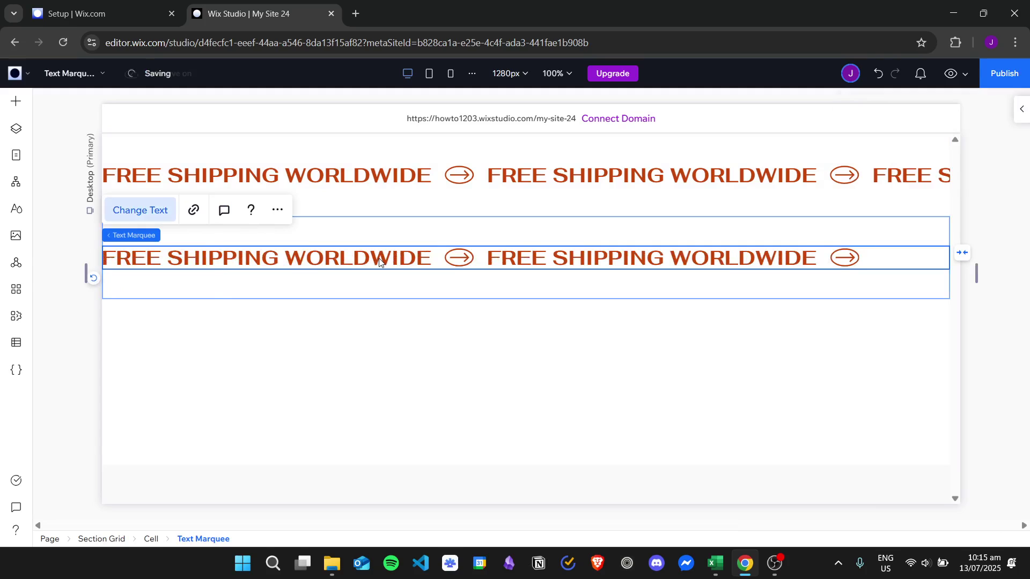
{"action": "type", "text": "FREE T"}
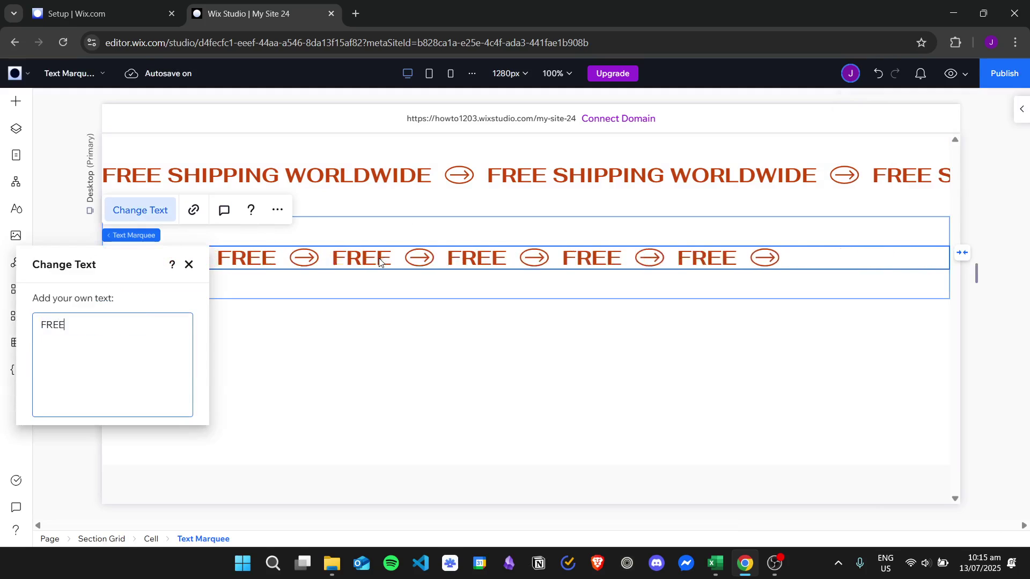
{"action": "key", "text": "BackSpace"}
{"action": "key", "text": "BackSpace"}
{"action": "type", "text": "RETURNS"}
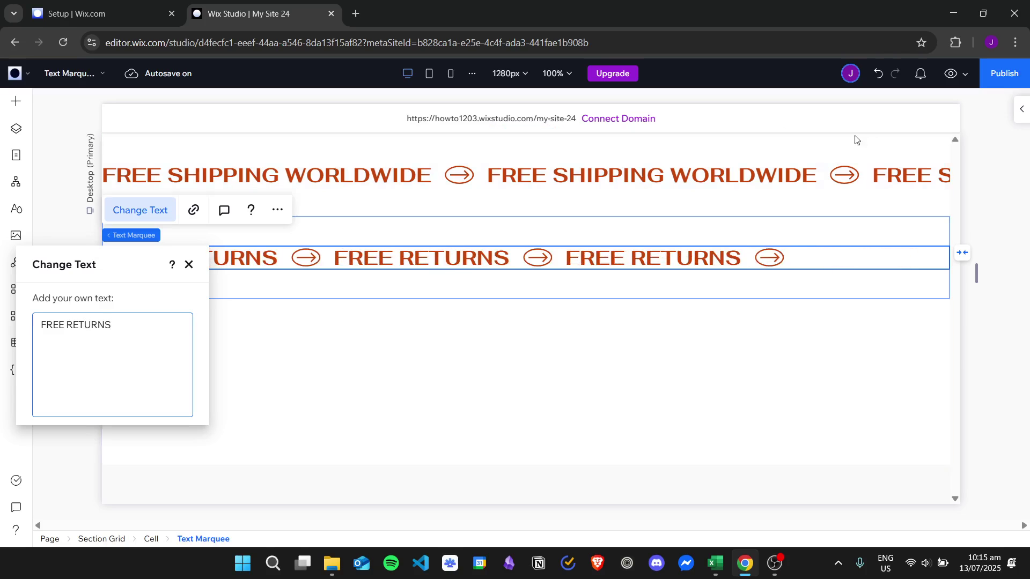
Change the text color of the second-row FREE RETURNS marquee to the blue theme color.
{"action": "left_click", "coordinate": [1022, 109]}
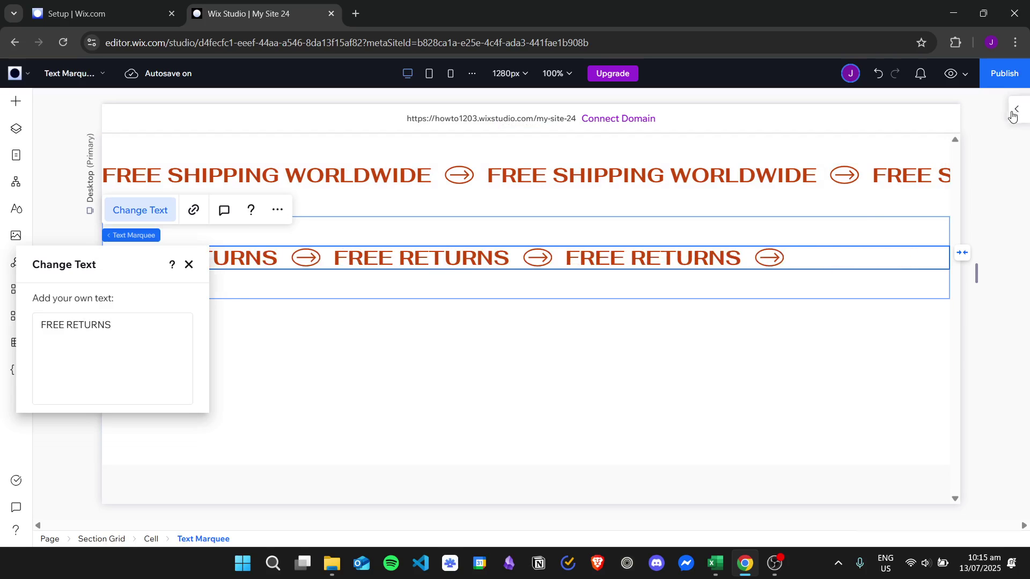
{"action": "scroll", "coordinate": [933, 268], "scroll_direction": "down", "scroll_amount": 3}
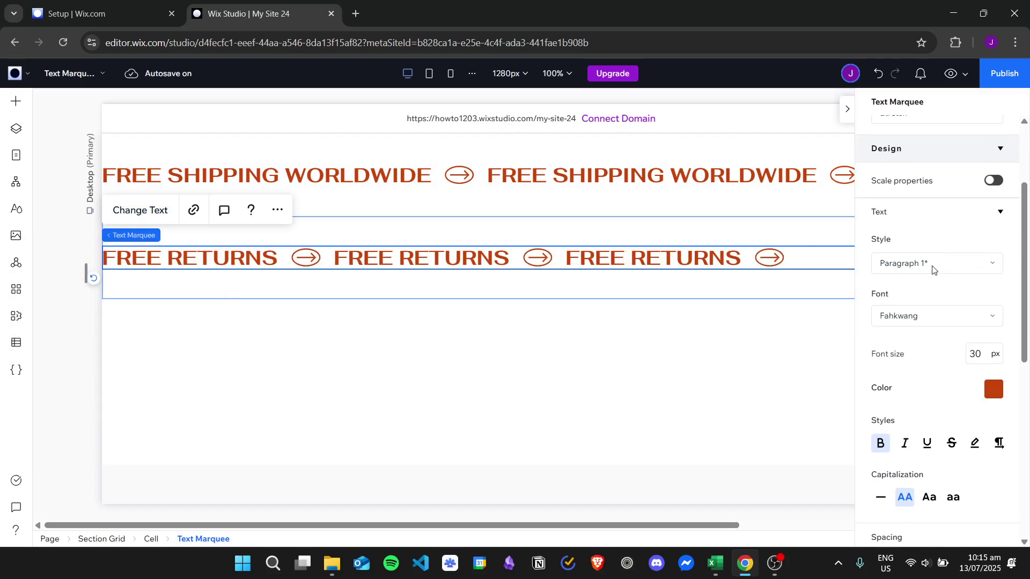
{"action": "left_click", "coordinate": [994, 387]}
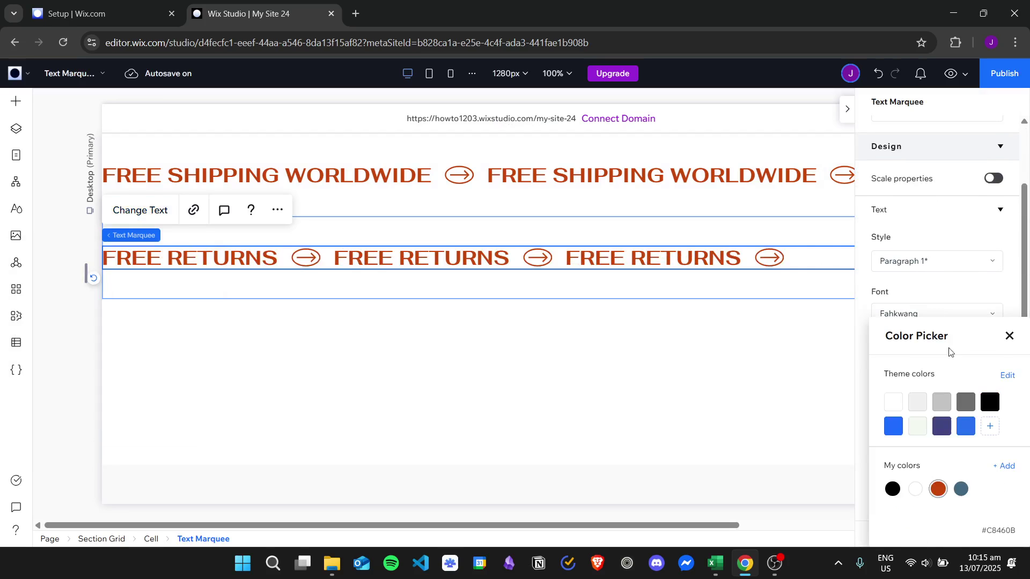
{"action": "left_click", "coordinate": [965, 427]}
{"action": "left_click", "coordinate": [951, 290]}
Set the separator shape color of the FREE RETURNS marquee to the blue theme color #1A6AFF.
{"action": "scroll", "coordinate": [943, 393], "scroll_direction": "down", "scroll_amount": 5}
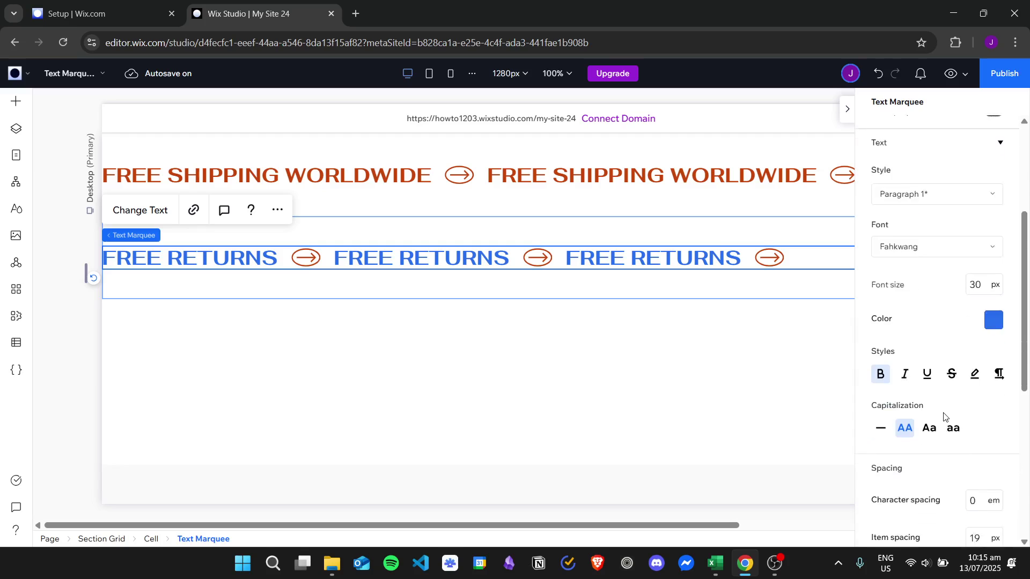
{"action": "scroll", "coordinate": [967, 369], "scroll_direction": "down", "scroll_amount": 1}
{"action": "left_click", "coordinate": [917, 351]}
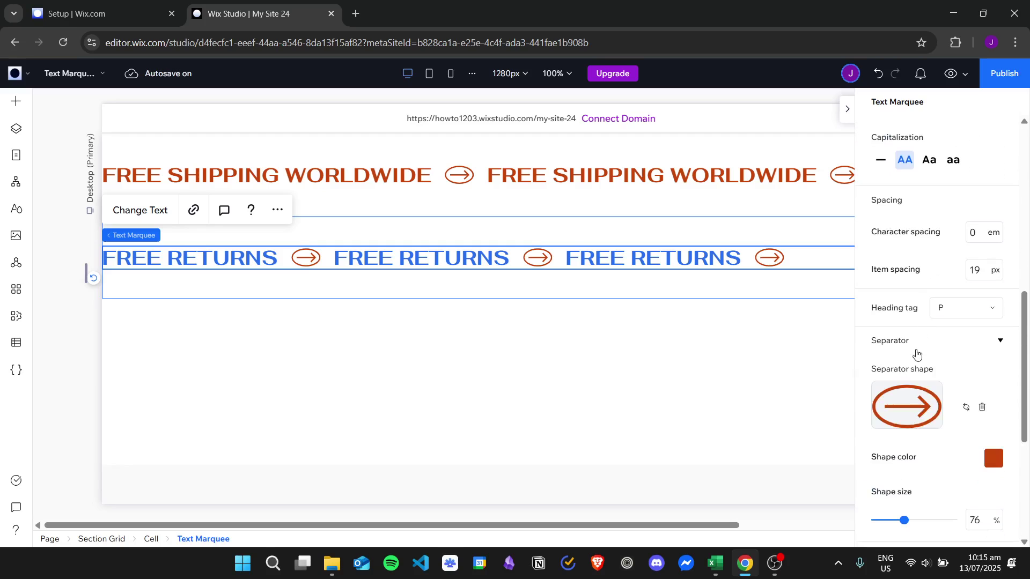
{"action": "left_click", "coordinate": [993, 457]}
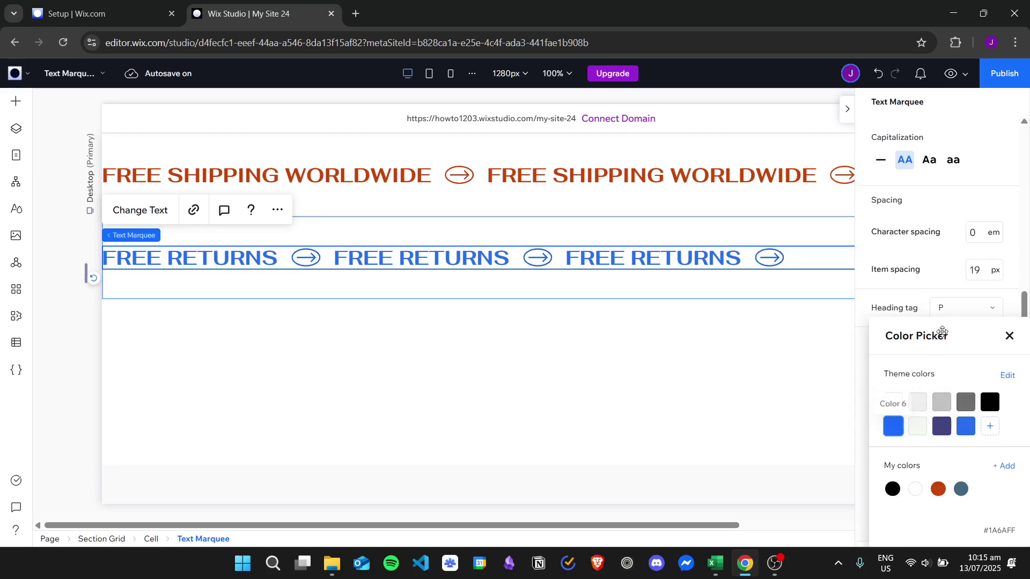
{"action": "left_click", "coordinate": [1009, 336]}
Replace the FREE RETURNS separator with the solid circular Check shape, found by searching for "check", and enlarge it to 139%.
{"action": "scroll", "coordinate": [908, 349], "scroll_direction": "down", "scroll_amount": 1}
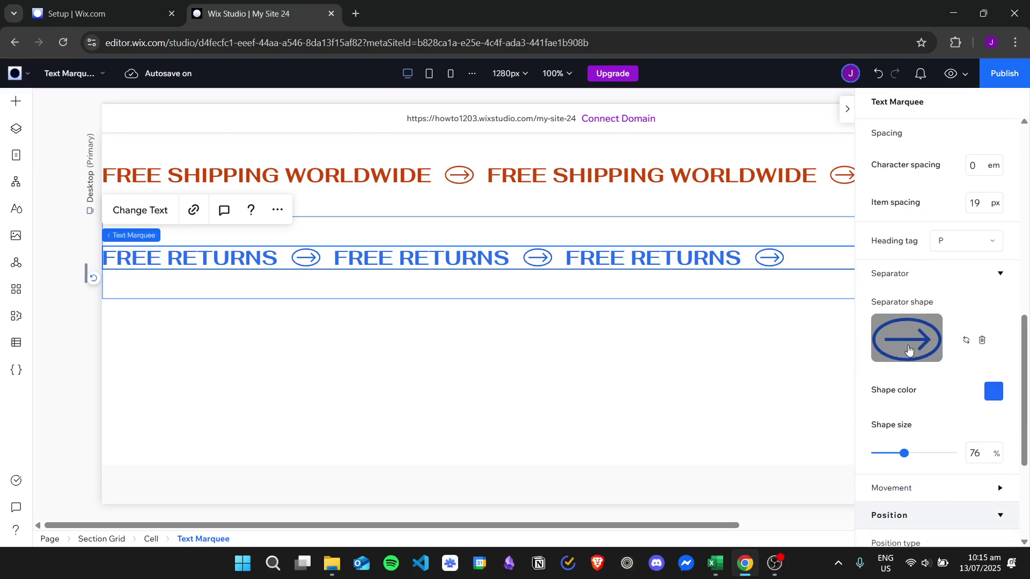
{"action": "left_click", "coordinate": [909, 349]}
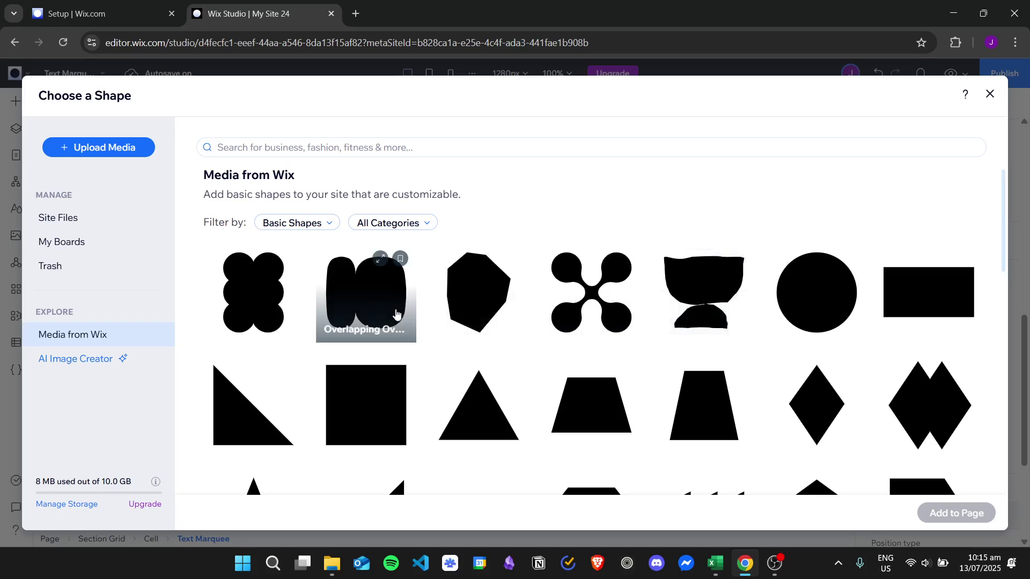
{"action": "scroll", "coordinate": [412, 335], "scroll_direction": "down", "scroll_amount": 10}
{"action": "scroll", "coordinate": [489, 363], "scroll_direction": "up", "scroll_amount": 10}
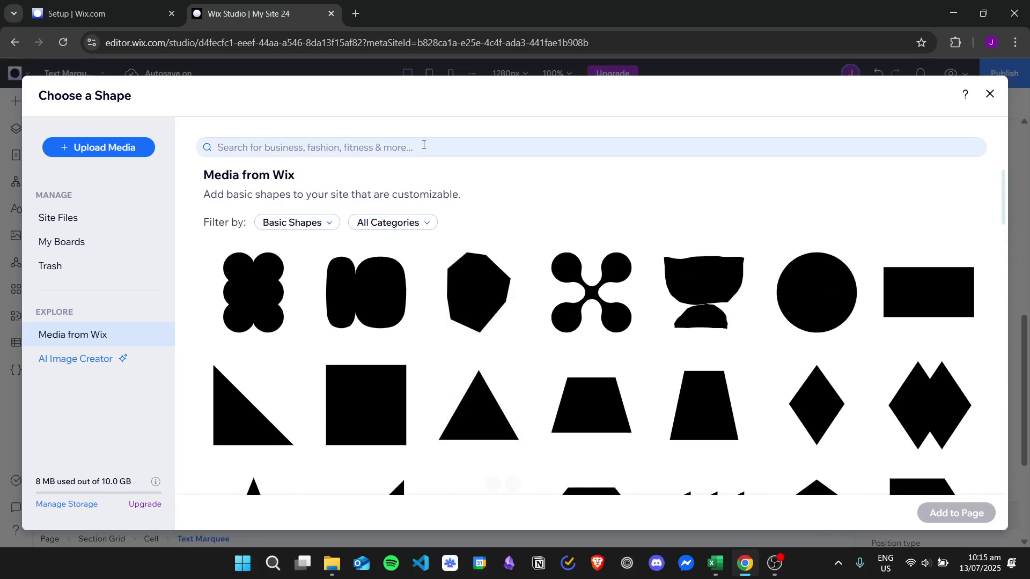
{"action": "left_click", "coordinate": [424, 144]}
{"action": "type", "text": "check"}
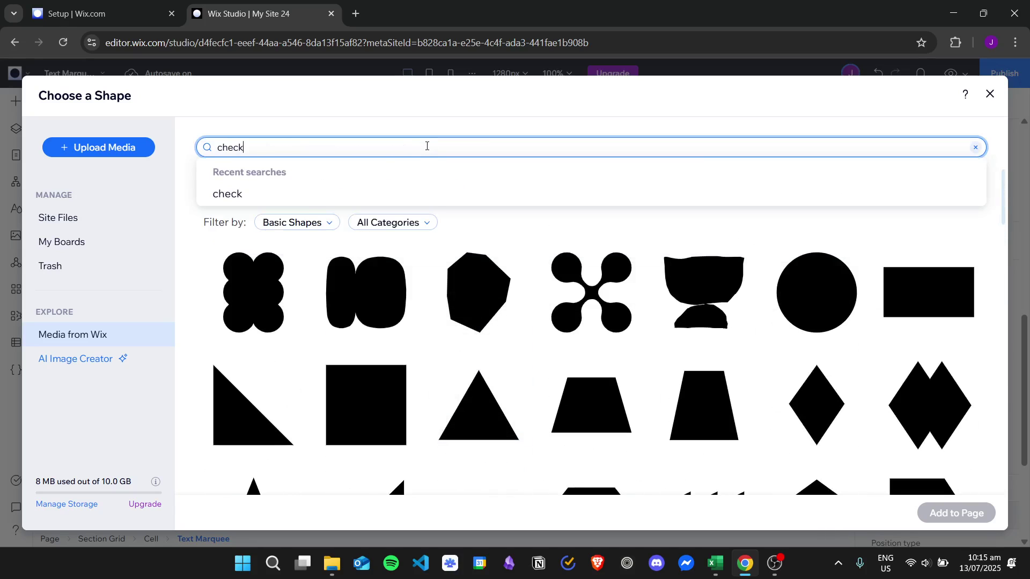
{"action": "key", "text": "Return"}
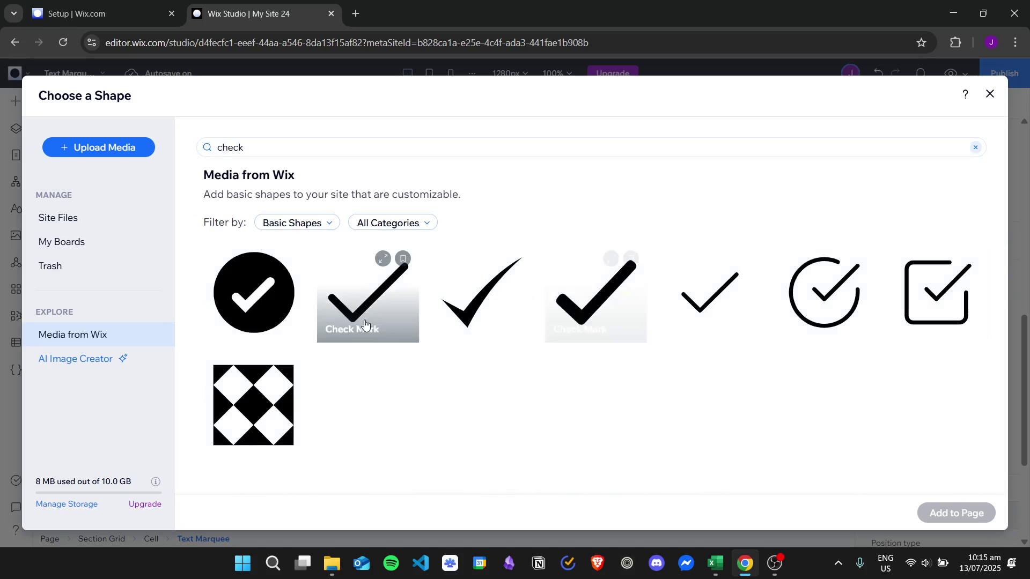
{"action": "left_click", "coordinate": [251, 316]}
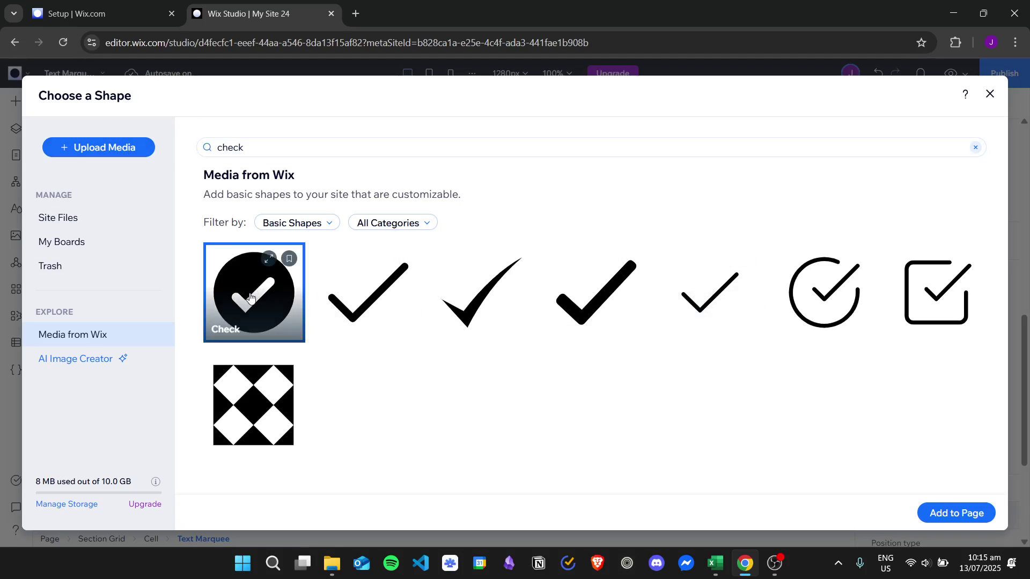
{"action": "left_click", "coordinate": [965, 514]}
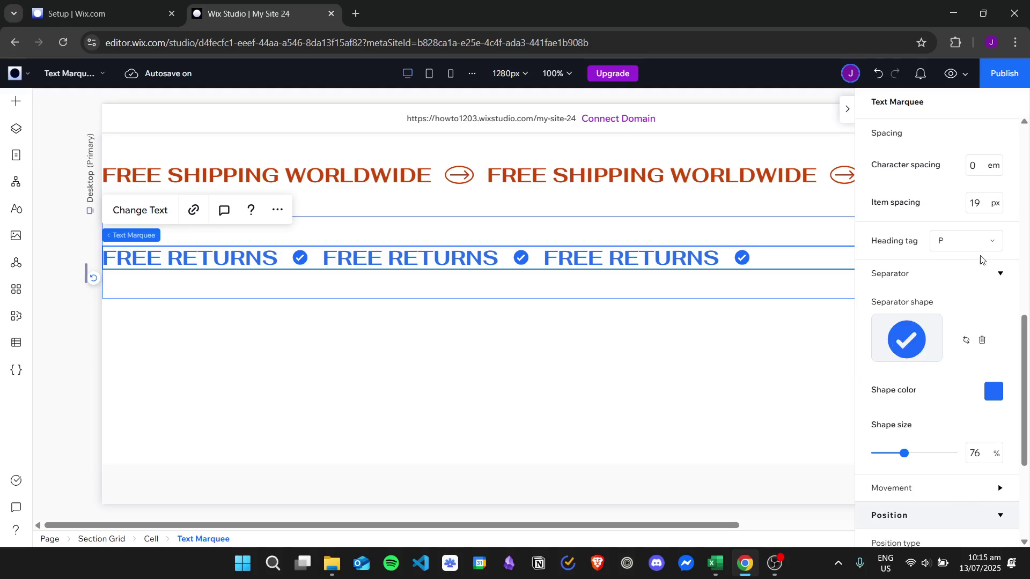
{"action": "scroll", "coordinate": [933, 375], "scroll_direction": "down", "scroll_amount": 1}
{"action": "left_click_drag", "start_coordinate": [905, 387], "coordinate": [932, 385]}
Set the FREE RETURNS marquee's movement direction to Right to Left and its speed to 22.5.
{"action": "scroll", "coordinate": [956, 339], "scroll_direction": "down", "scroll_amount": 1}
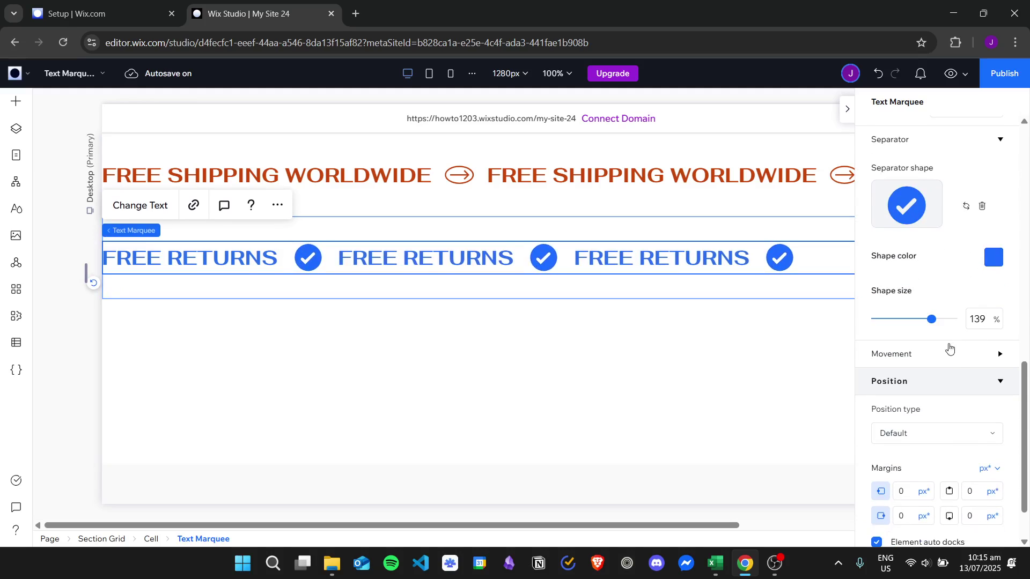
{"action": "left_click", "coordinate": [949, 353]}
{"action": "scroll", "coordinate": [944, 418], "scroll_direction": "down", "scroll_amount": 1}
{"action": "left_click", "coordinate": [928, 403]}
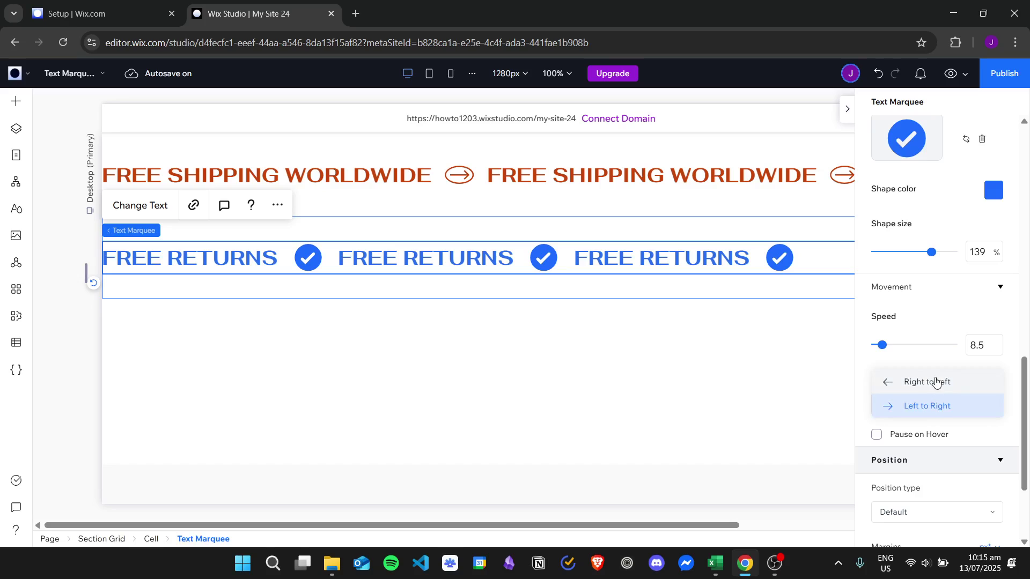
{"action": "left_click", "coordinate": [934, 382]}
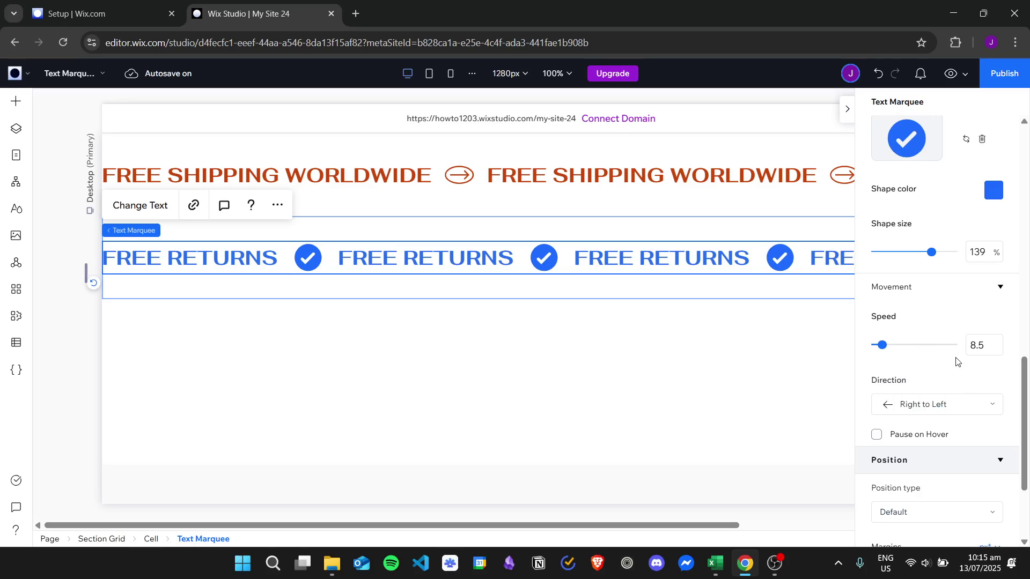
{"action": "scroll", "coordinate": [944, 370], "scroll_direction": "down", "scroll_amount": 1}
{"action": "left_click_drag", "start_coordinate": [883, 281], "coordinate": [887, 283]}
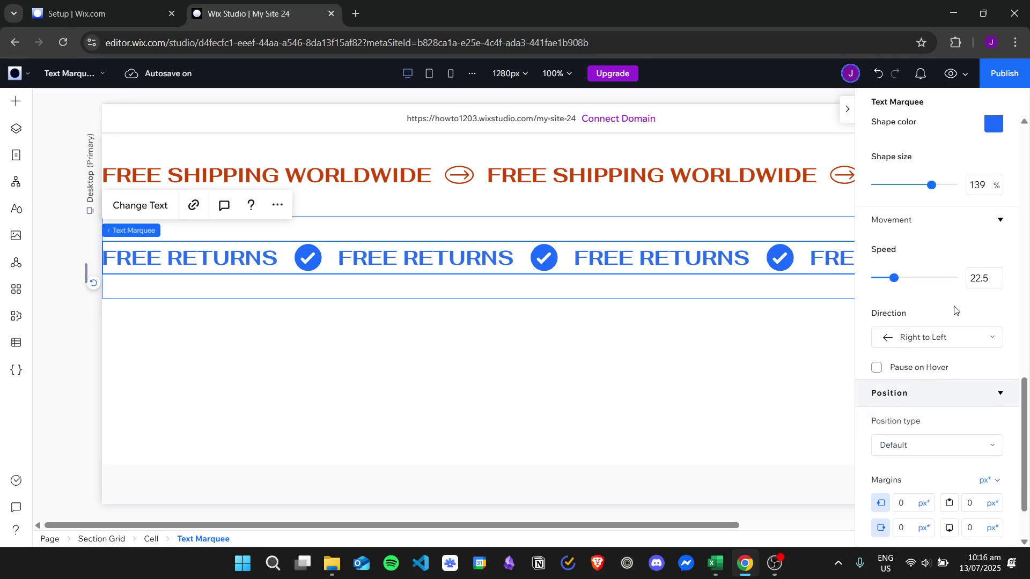
Duplicate the FREE RETURNS marquee into the third and fourth rows, using Fixed responsive behavior for the copies.
{"action": "scroll", "coordinate": [972, 341], "scroll_direction": "down", "scroll_amount": 1}
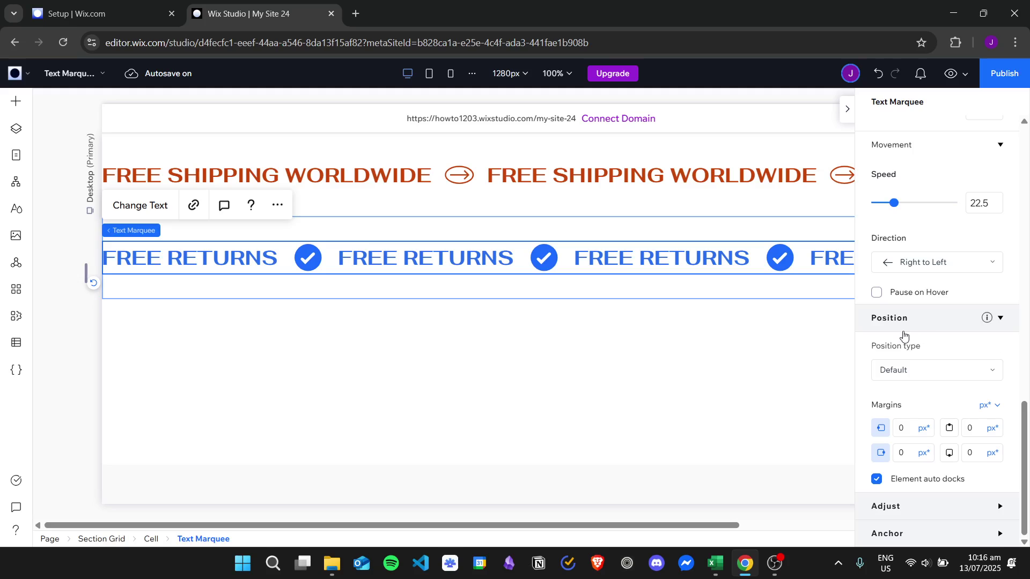
{"action": "left_click", "coordinate": [553, 322]}
{"action": "left_click", "coordinate": [504, 257]}
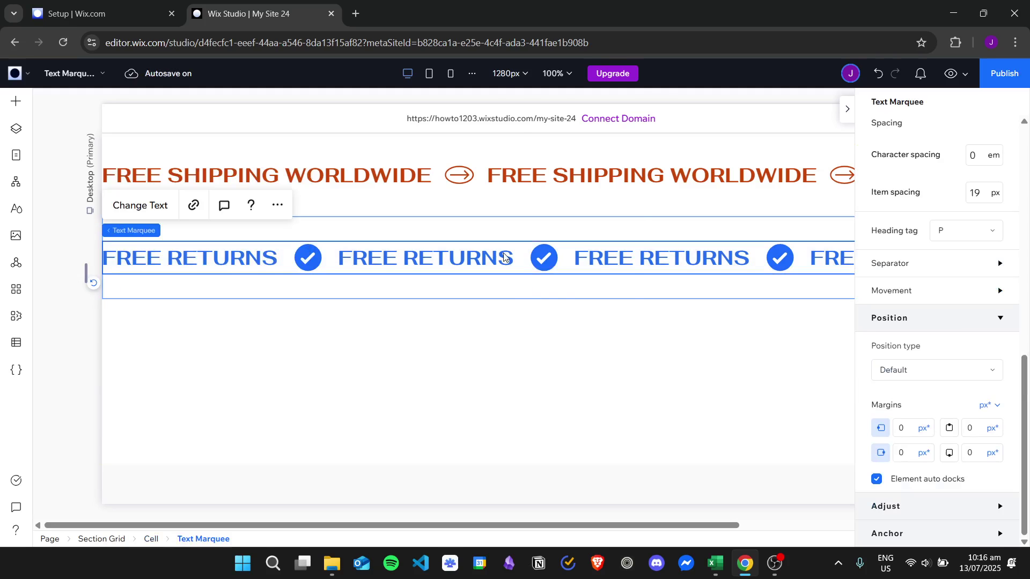
{"action": "right_click", "coordinate": [505, 258]}
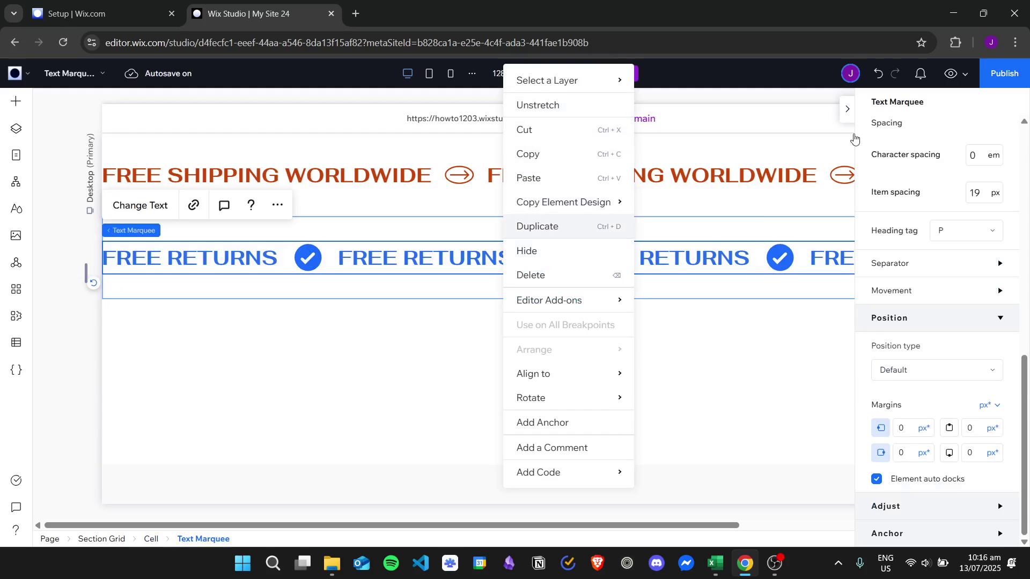
{"action": "left_click", "coordinate": [846, 110]}
{"action": "left_click", "coordinate": [847, 110]}
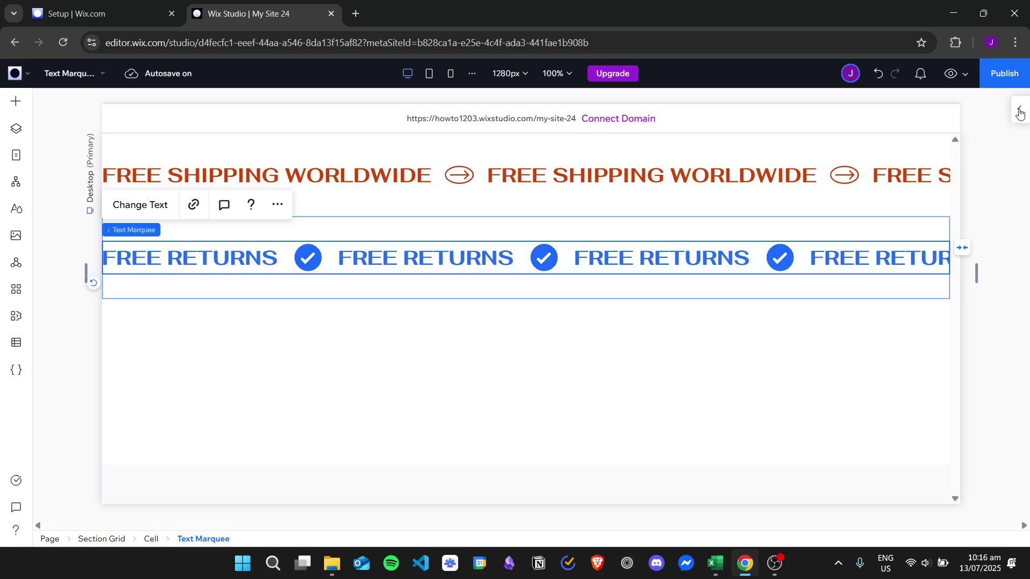
{"action": "left_click", "coordinate": [1020, 113]}
{"action": "left_click", "coordinate": [895, 247]}
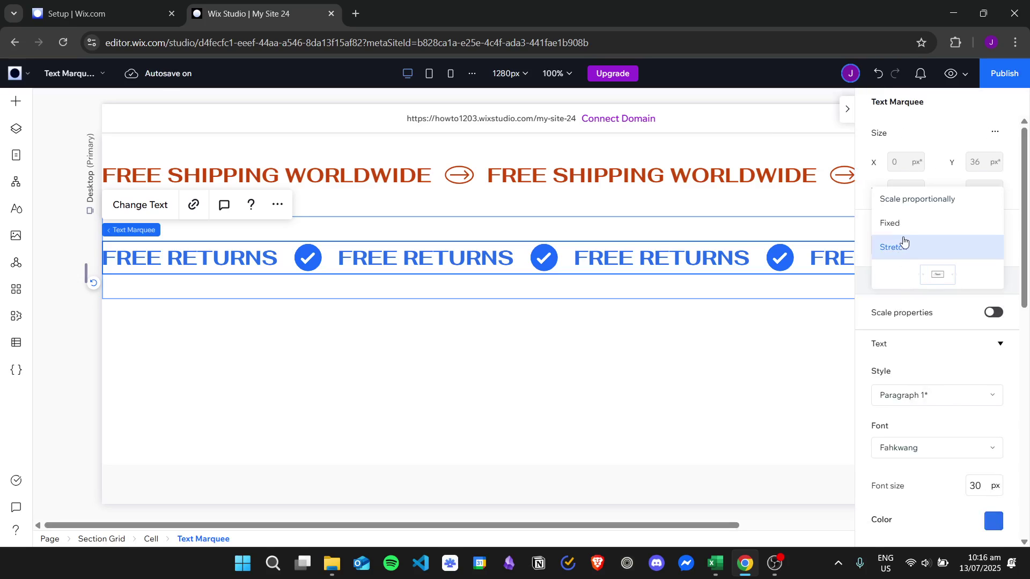
{"action": "left_click", "coordinate": [891, 223]}
{"action": "left_click_drag", "start_coordinate": [396, 266], "coordinate": [378, 339]}
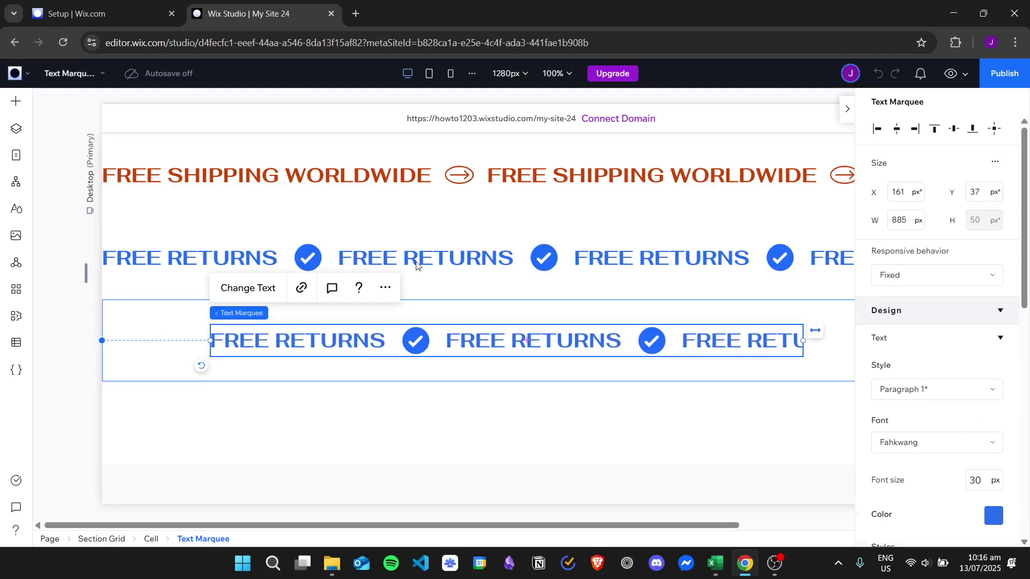
{"action": "right_click", "coordinate": [472, 347]}
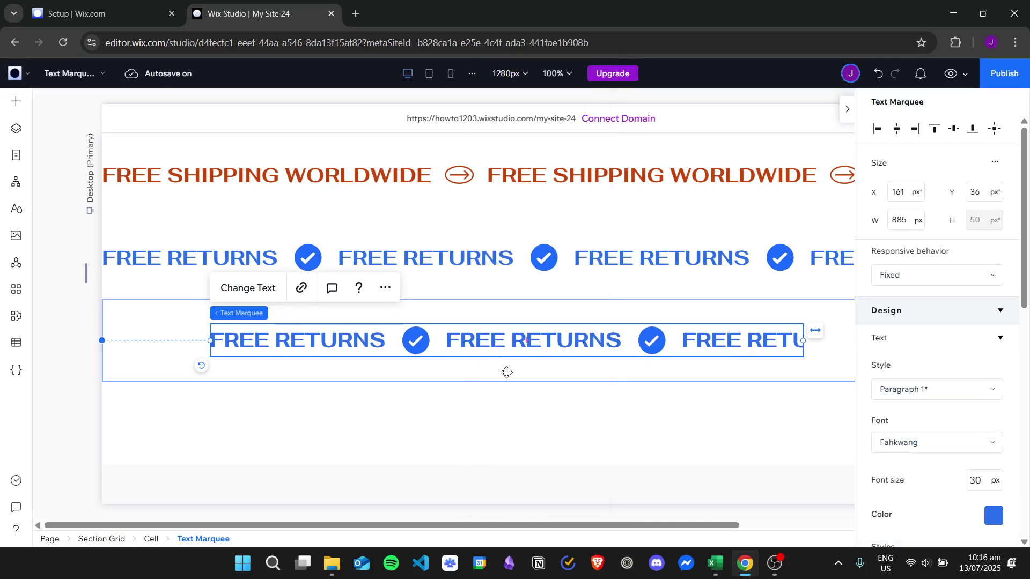
{"action": "left_click_drag", "start_coordinate": [462, 338], "coordinate": [457, 421]}
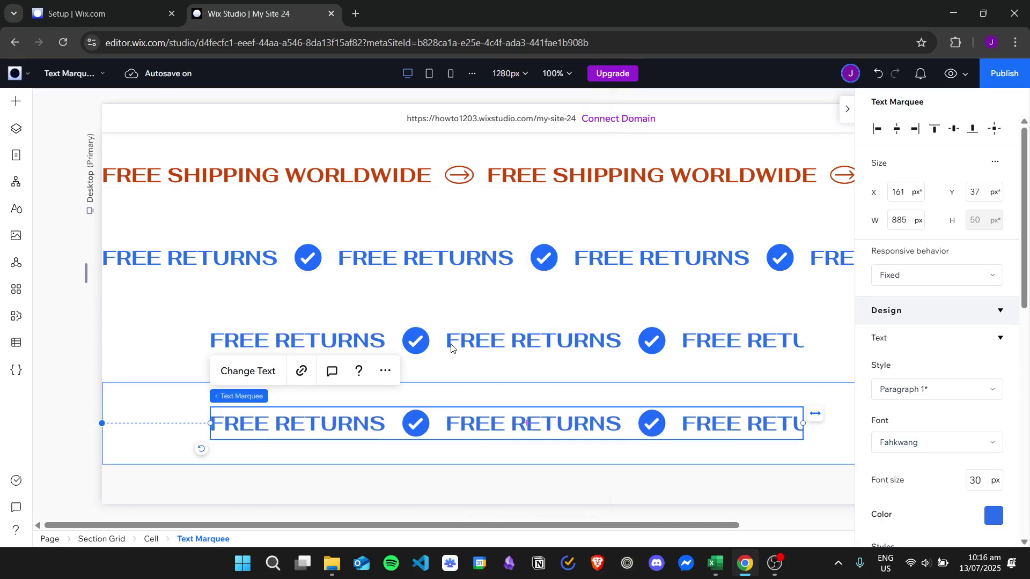
Change the third-row marquee's text to MONEY BACK GUARANTEE and set its responsive behavior to Stretch.
{"action": "left_click", "coordinate": [479, 342]}
{"action": "left_click", "coordinate": [491, 346]}
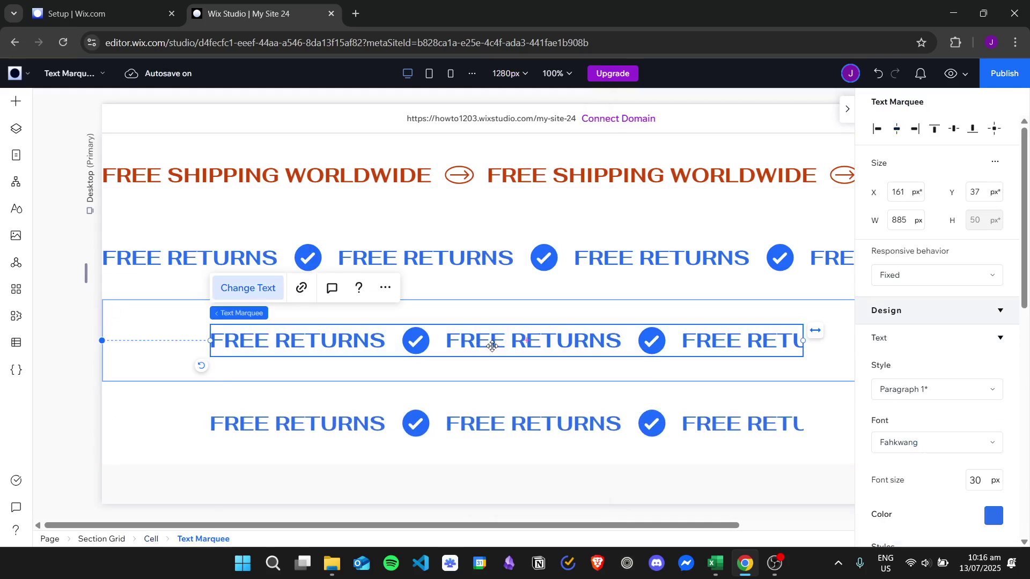
{"action": "left_click", "coordinate": [491, 346]}
{"action": "type", "text": "MONE"}
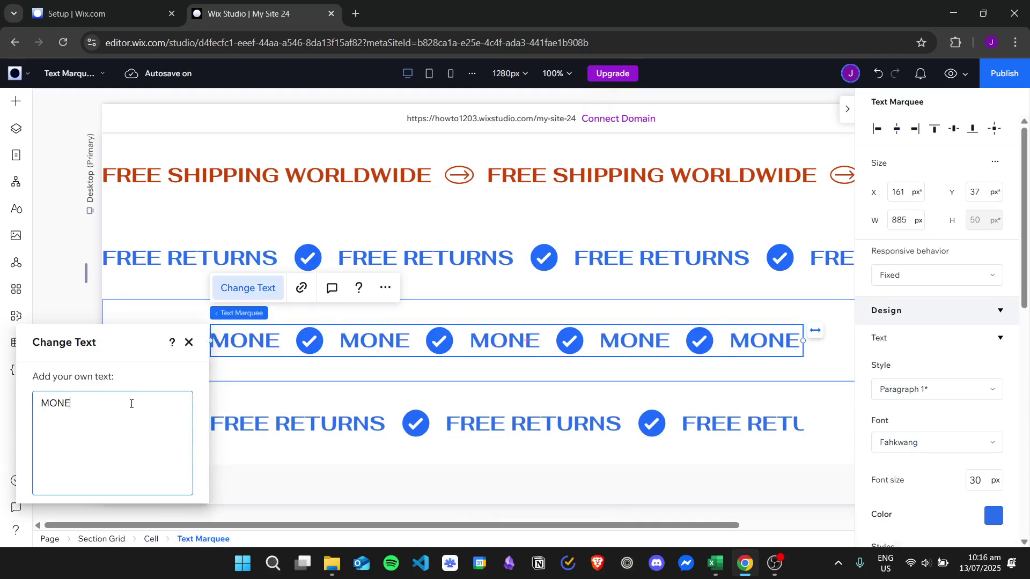
{"action": "type", "text": "Y BACK GUARANTEE"}
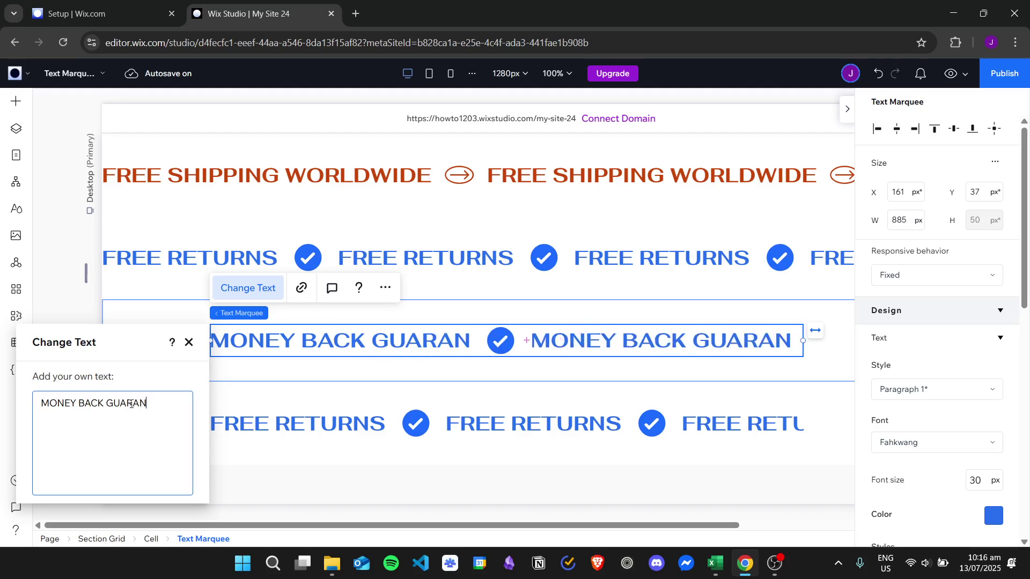
{"action": "left_click", "coordinate": [189, 343]}
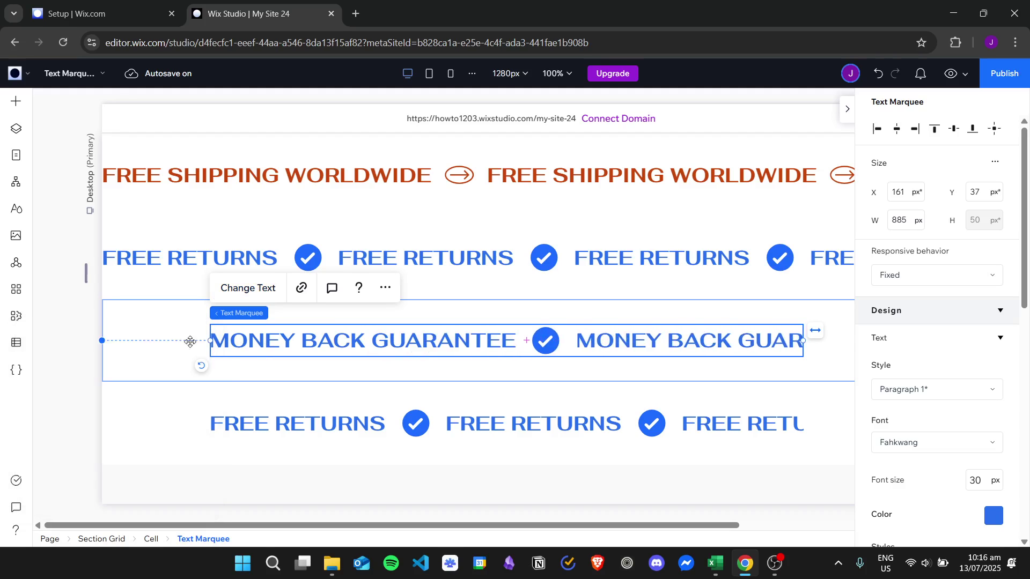
{"action": "left_click", "coordinate": [904, 276]}
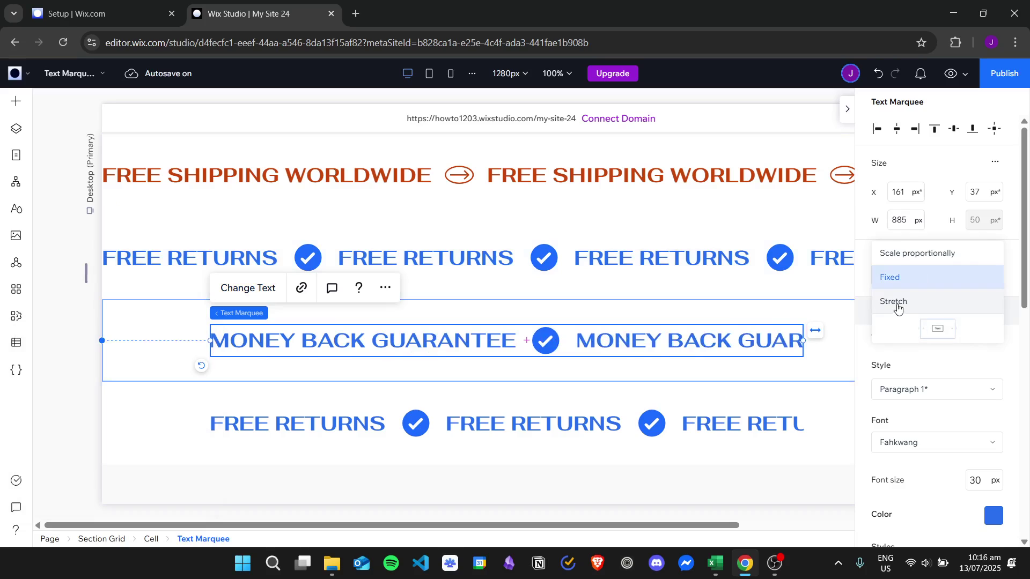
{"action": "left_click", "coordinate": [899, 303]}
Change the font of the MONEY BACK GUARANTEE marquee to Fraunces 120 Semi Bold.
{"action": "scroll", "coordinate": [947, 284], "scroll_direction": "down", "scroll_amount": 2}
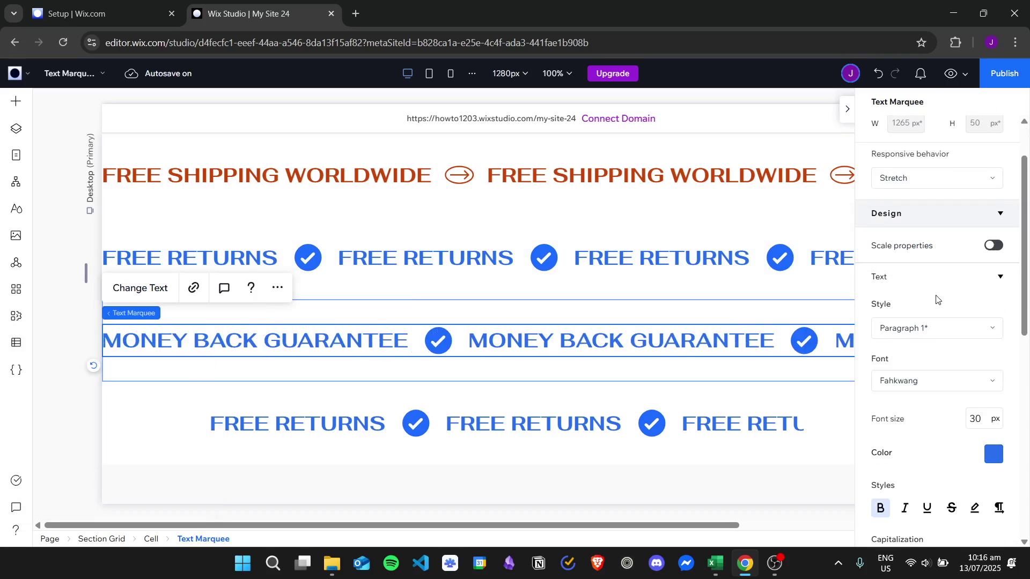
{"action": "scroll", "coordinate": [937, 300], "scroll_direction": "down", "scroll_amount": 3}
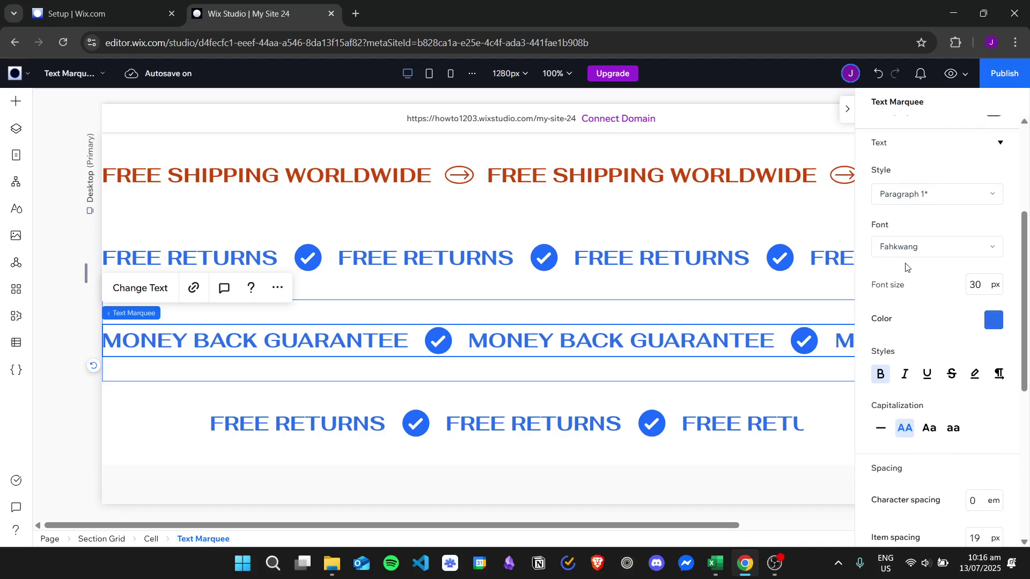
{"action": "left_click", "coordinate": [899, 248]}
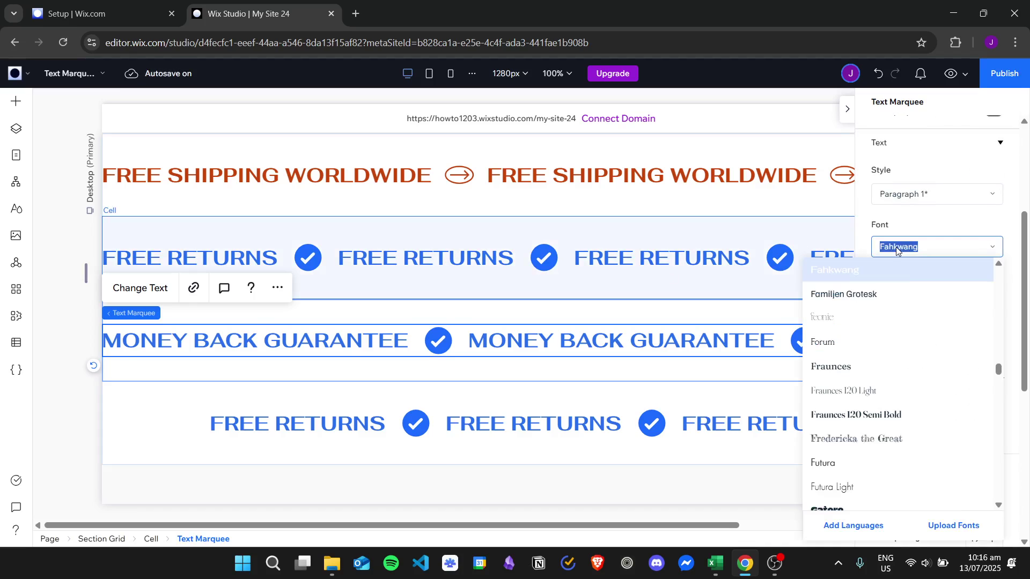
{"action": "left_click", "coordinate": [872, 423]}
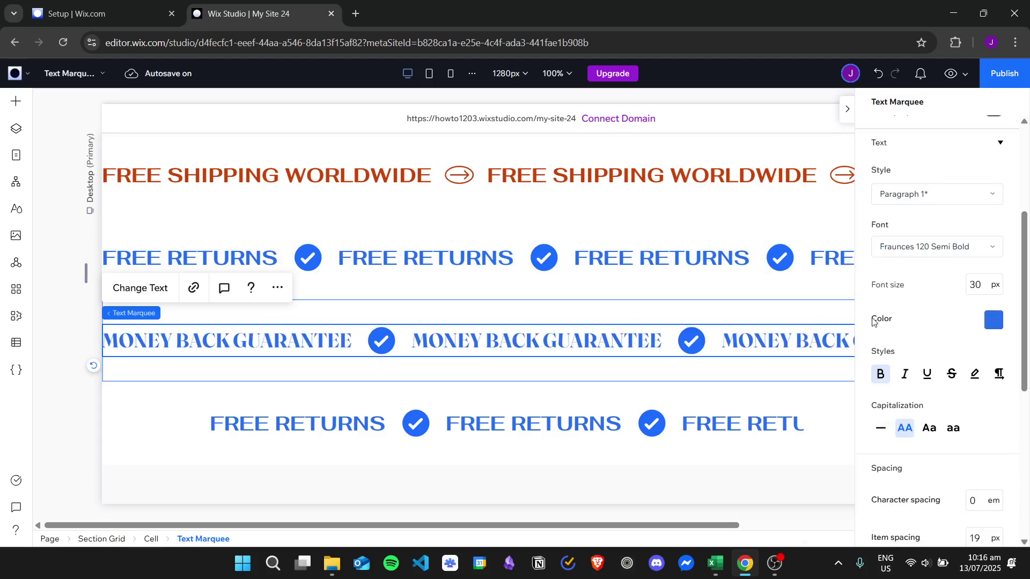
{"action": "scroll", "coordinate": [949, 333], "scroll_direction": "down", "scroll_amount": 2}
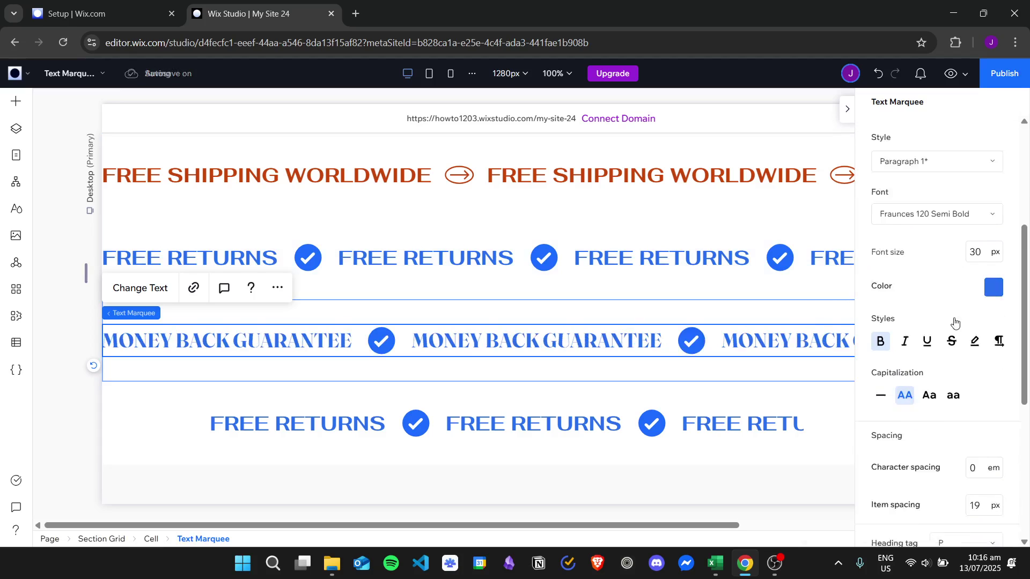
Set the text color of the MONEY BACK GUARANTEE marquee to the black theme color, #000000.
{"action": "left_click", "coordinate": [992, 253]}
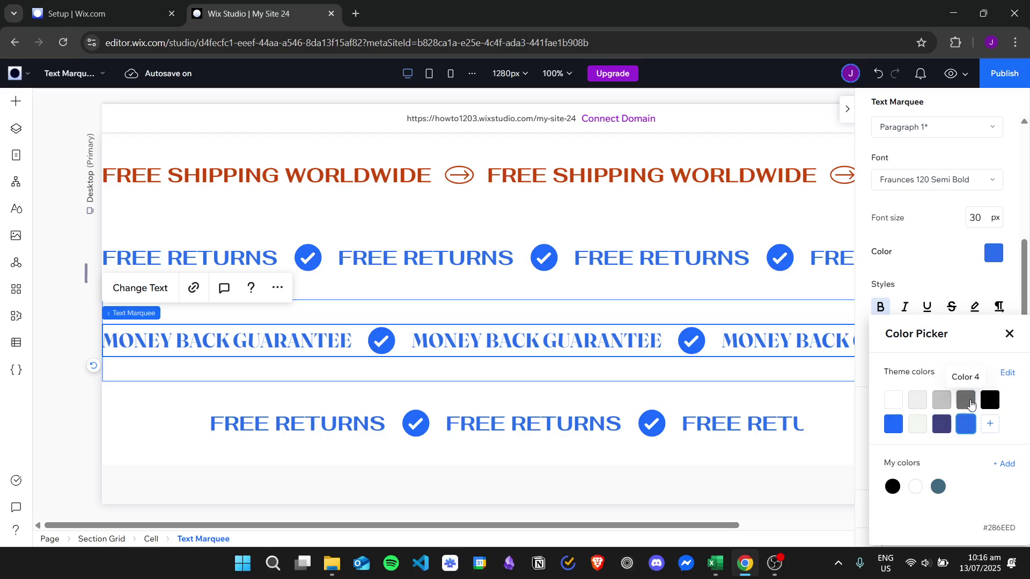
{"action": "left_click", "coordinate": [987, 404]}
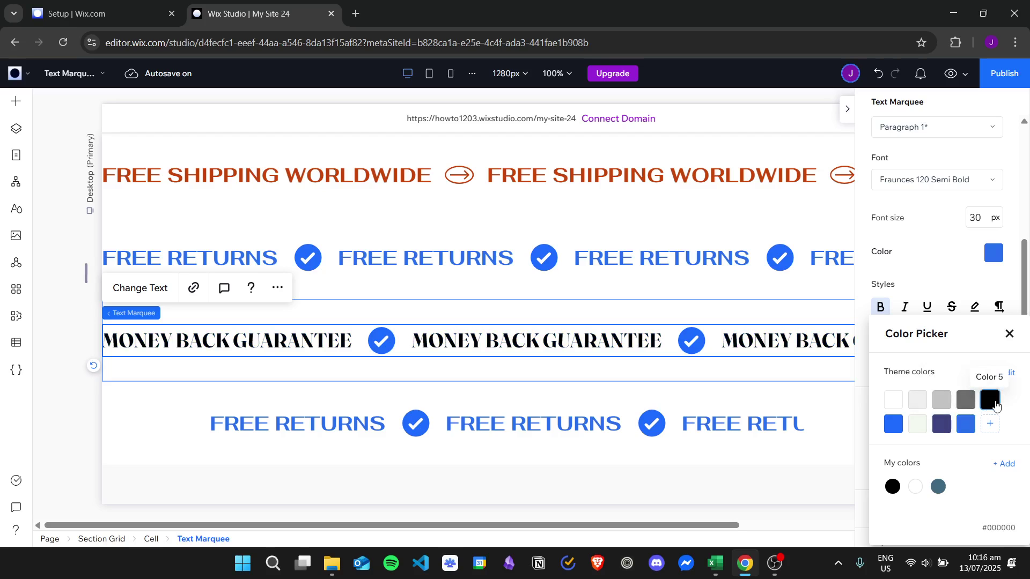
{"action": "left_click", "coordinate": [1009, 335]}
Set the separator shape color of the MONEY BACK GUARANTEE marquee to black, #000000.
{"action": "scroll", "coordinate": [960, 322], "scroll_direction": "down", "scroll_amount": 5}
{"action": "left_click", "coordinate": [955, 265]}
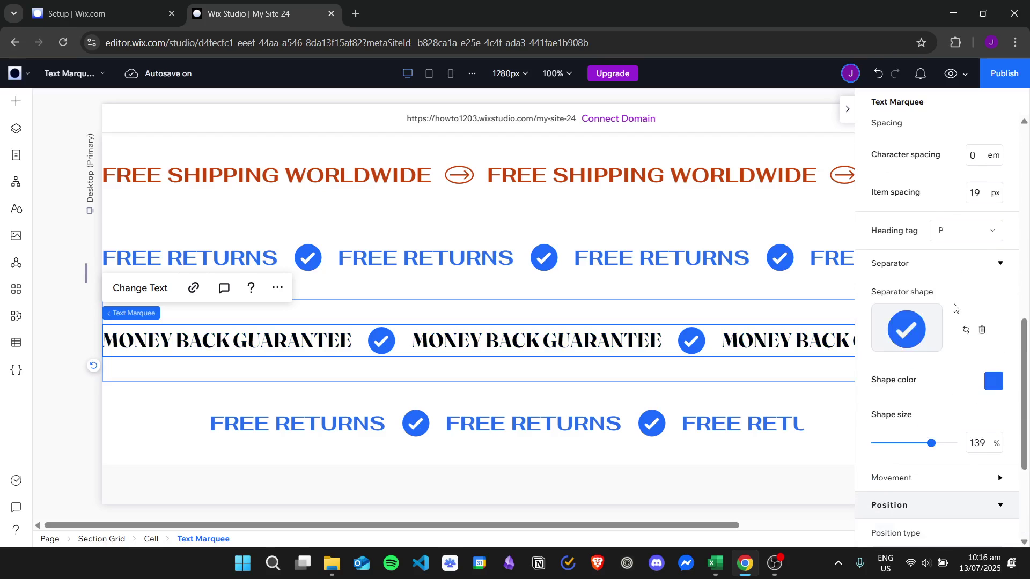
{"action": "left_click", "coordinate": [993, 380]}
{"action": "left_click", "coordinate": [990, 402]}
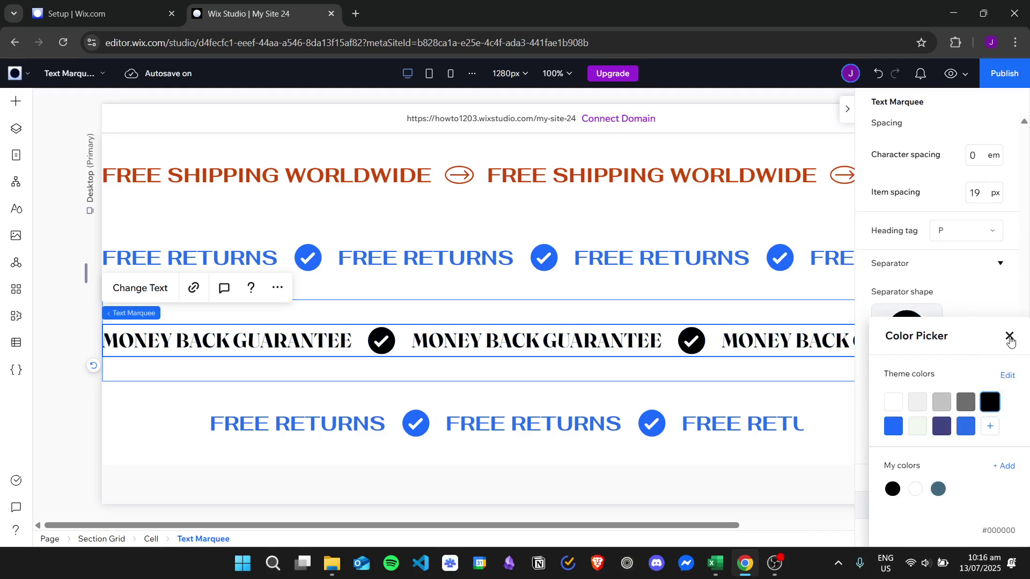
{"action": "left_click", "coordinate": [1009, 336]}
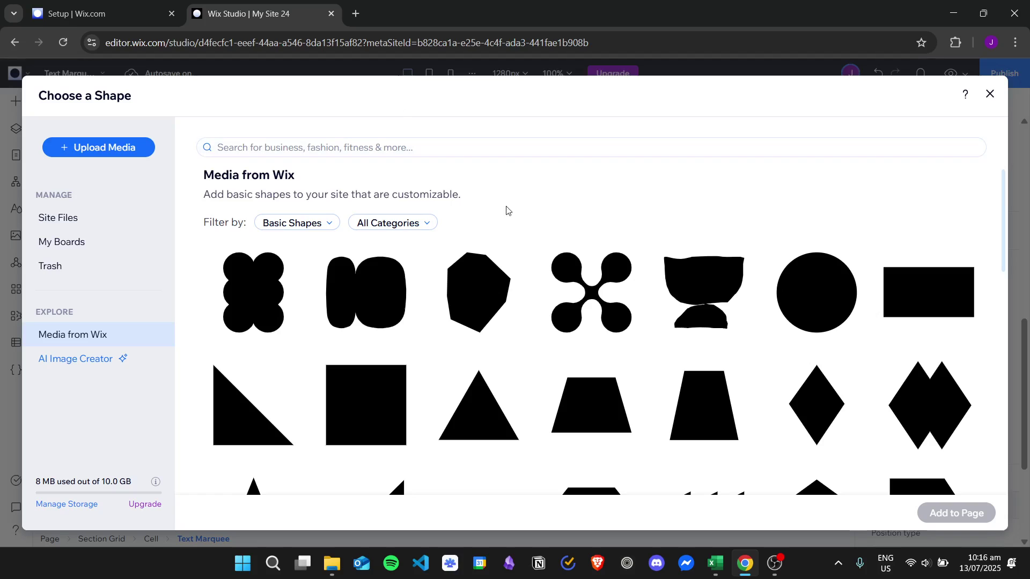
Search the separator shape library for 100 and clear the search.
{"action": "scroll", "coordinate": [505, 209], "scroll_direction": "down", "scroll_amount": 3}
{"action": "scroll", "coordinate": [524, 191], "scroll_direction": "up", "scroll_amount": 3}
{"action": "left_click", "coordinate": [494, 148]}
{"action": "type", "text": "100"}
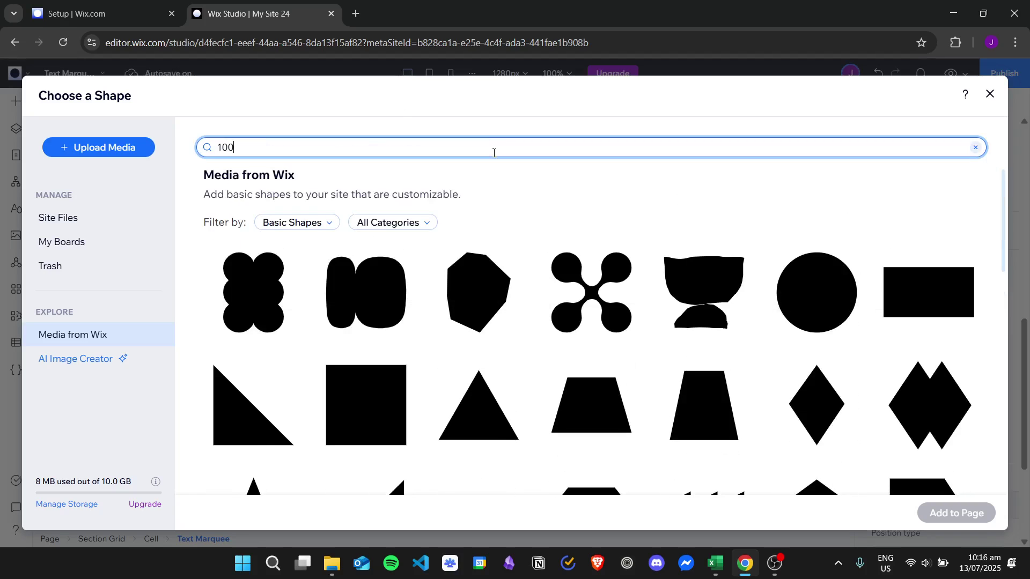
{"action": "key", "text": "Return"}
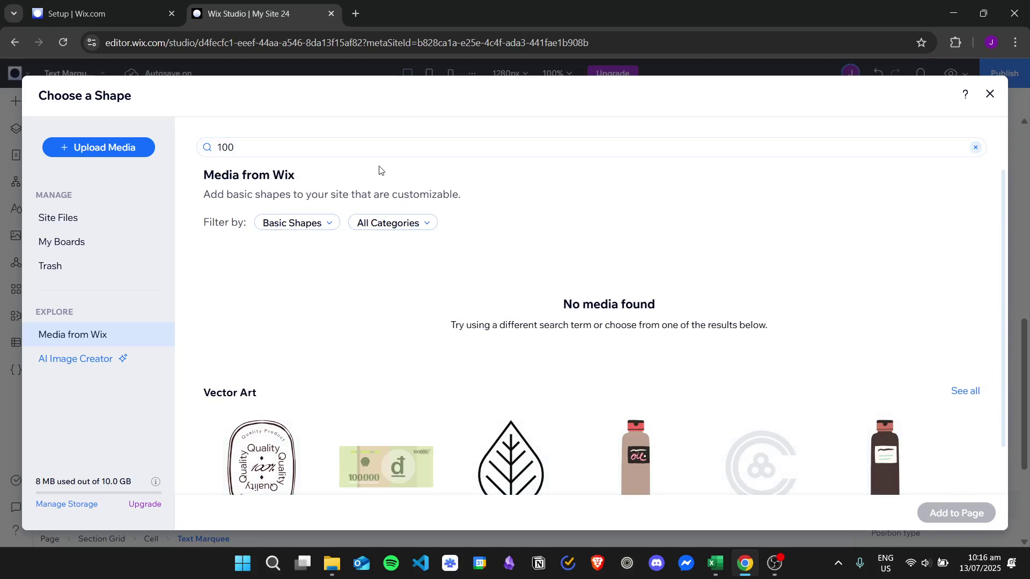
{"action": "left_click", "coordinate": [363, 149]}
{"action": "key", "text": "BackSpace"}
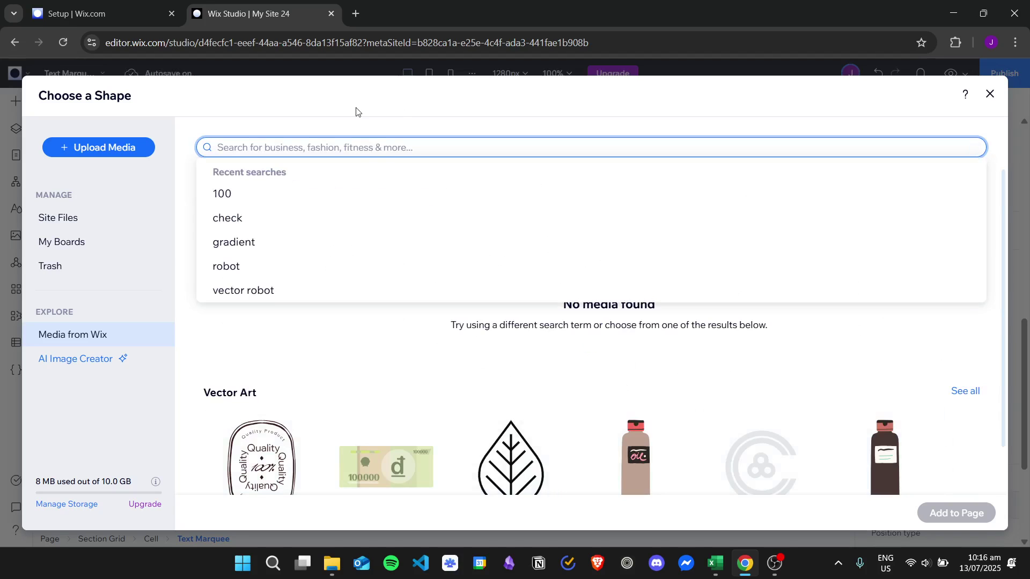
{"action": "key", "text": "Return"}
Replace the MONEY BACK GUARANTEE separator with the outlined, many-pointed Star shape and set its size to 166%.
{"action": "scroll", "coordinate": [777, 324], "scroll_direction": "down", "scroll_amount": 6}
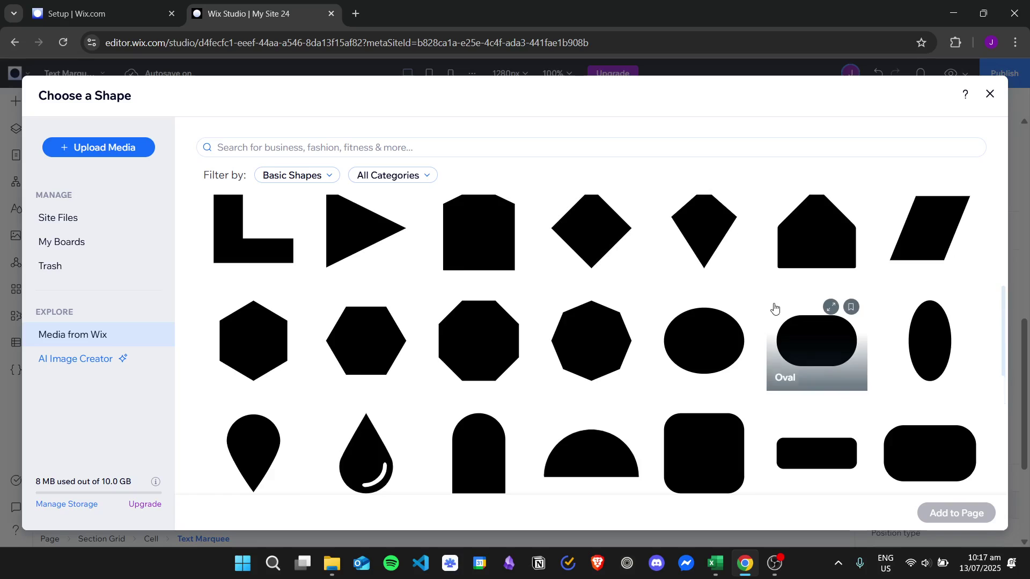
{"action": "scroll", "coordinate": [762, 332], "scroll_direction": "down", "scroll_amount": 10}
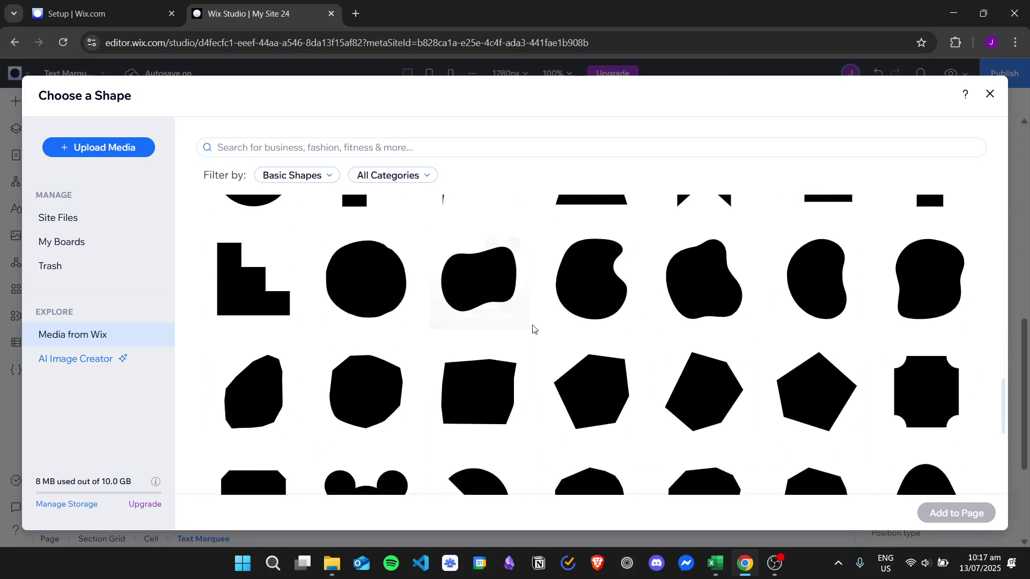
{"action": "scroll", "coordinate": [617, 329], "scroll_direction": "down", "scroll_amount": 5}
{"action": "scroll", "coordinate": [637, 392], "scroll_direction": "down", "scroll_amount": 5}
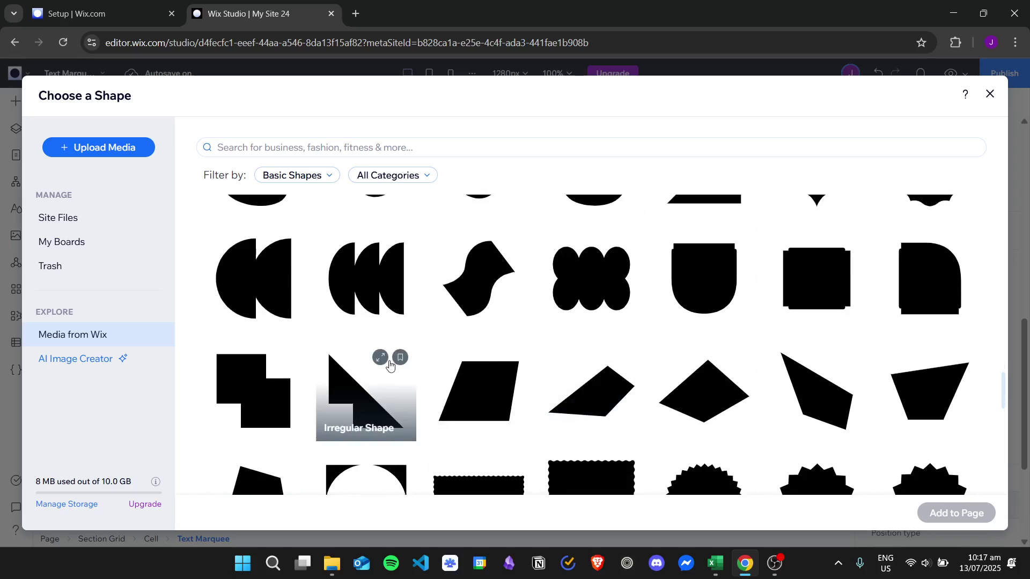
{"action": "scroll", "coordinate": [390, 365], "scroll_direction": "down", "scroll_amount": 5}
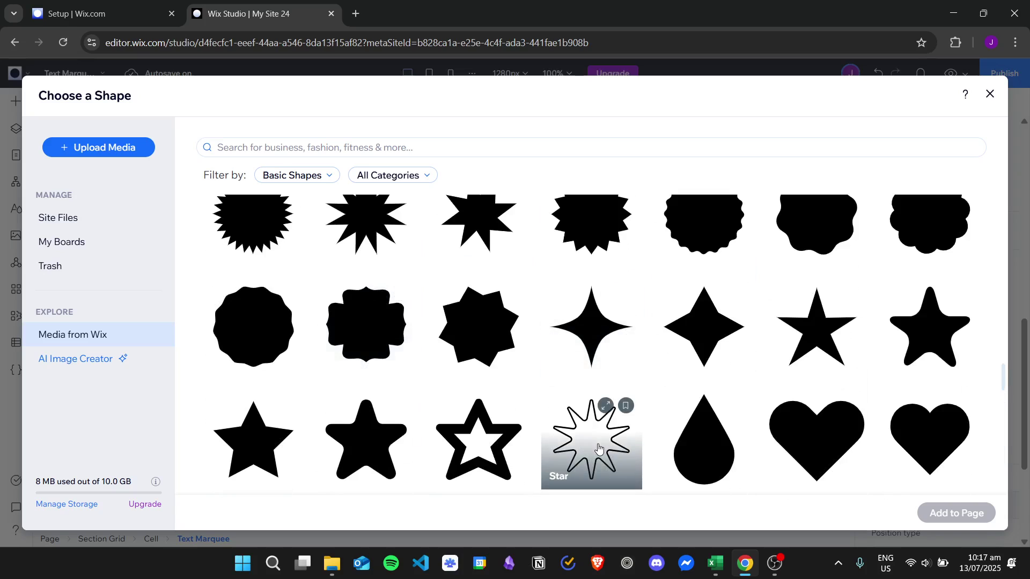
{"action": "left_click", "coordinate": [576, 434]}
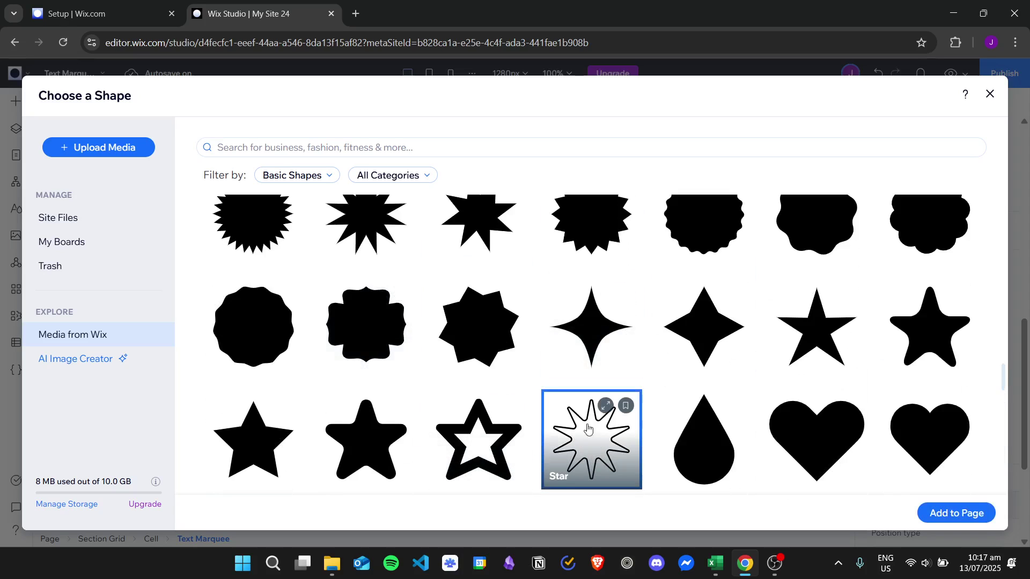
{"action": "left_click", "coordinate": [927, 512]}
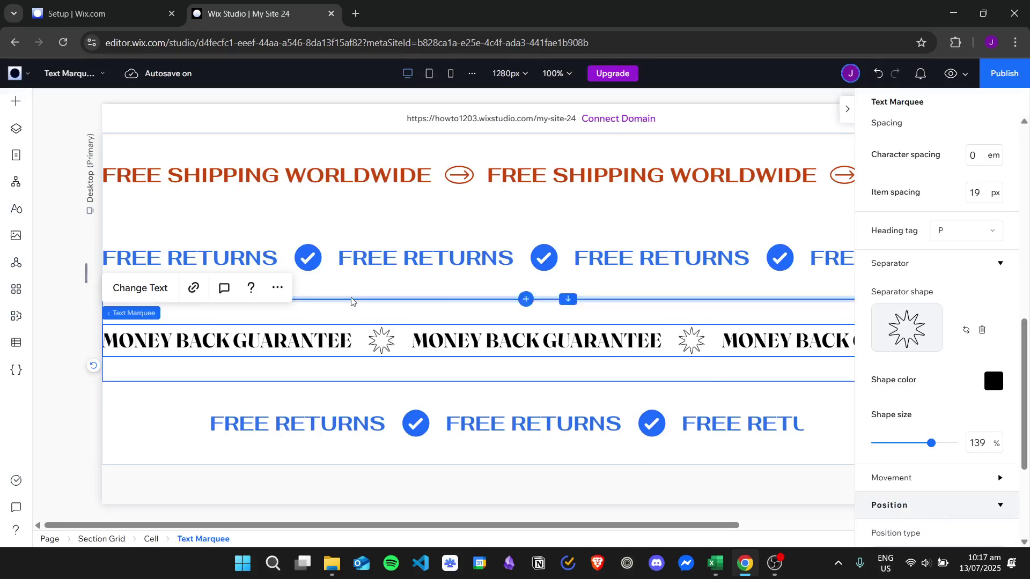
{"action": "scroll", "coordinate": [932, 380], "scroll_direction": "down", "scroll_amount": 1}
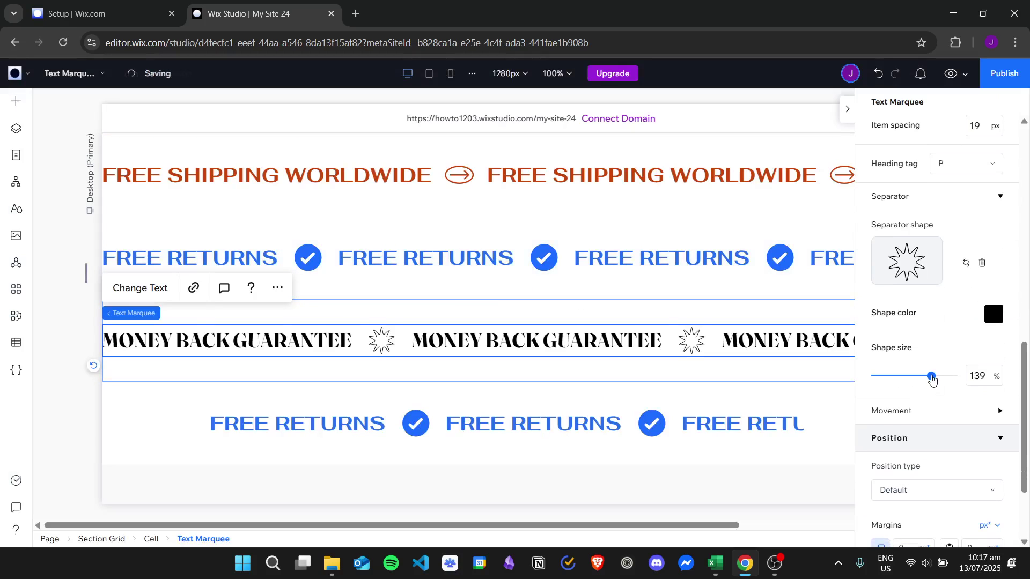
{"action": "left_click_drag", "start_coordinate": [933, 380], "coordinate": [944, 377]}
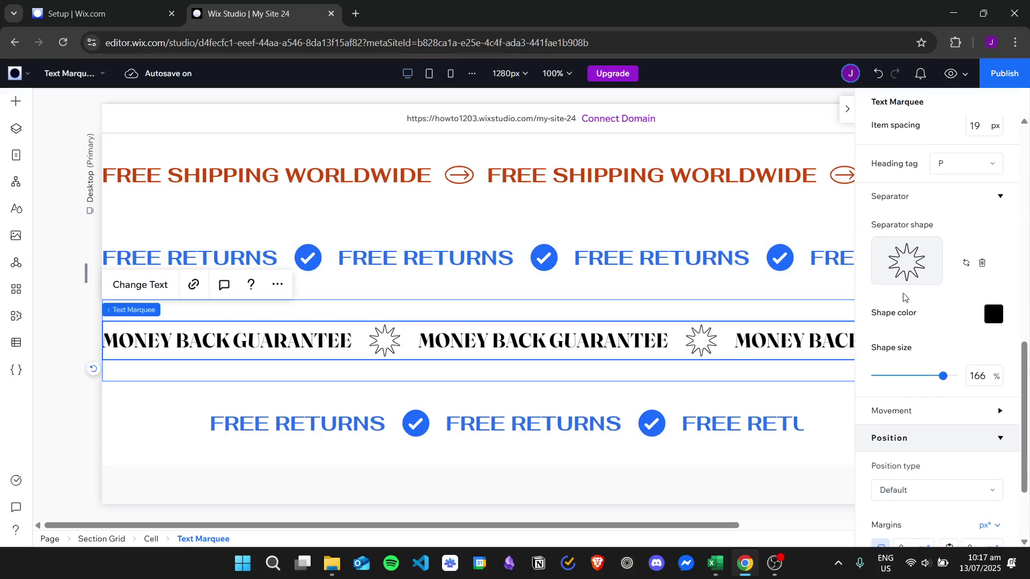
Set the movement direction of the MONEY BACK GUARANTEE marquee to Left to Right.
{"action": "scroll", "coordinate": [925, 352], "scroll_direction": "down", "scroll_amount": 6}
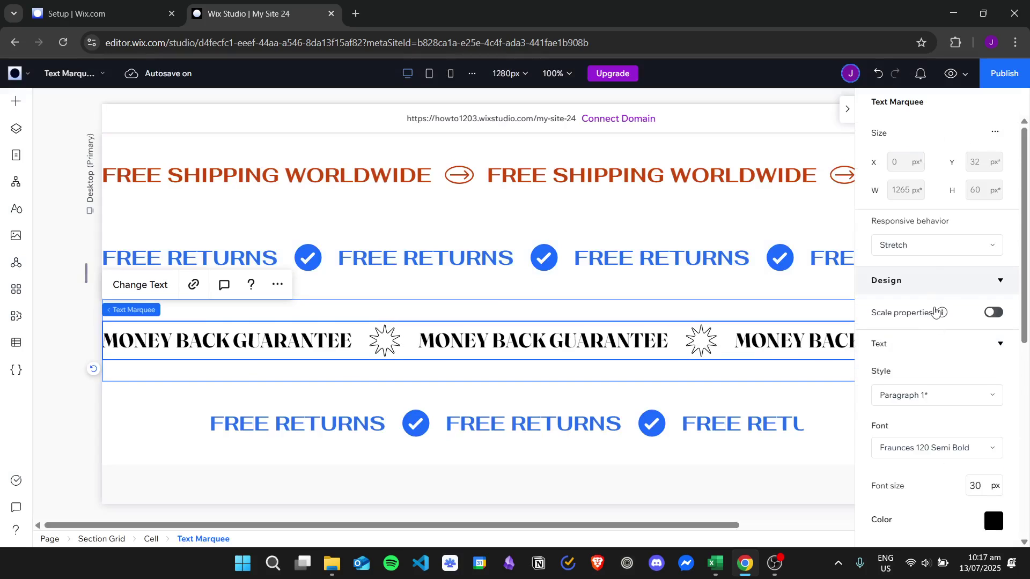
{"action": "left_click", "coordinate": [932, 281]}
{"action": "left_click", "coordinate": [913, 313]}
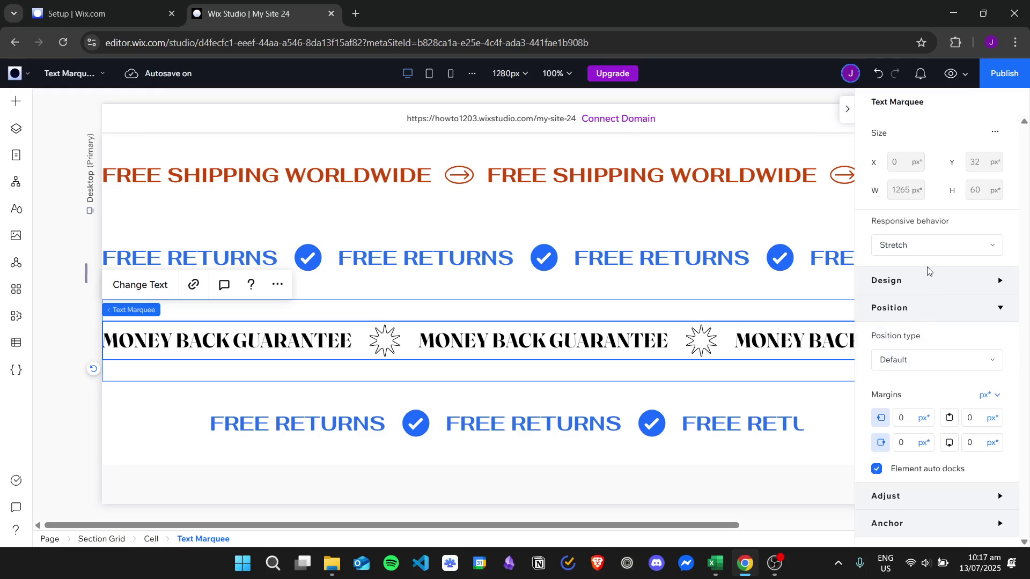
{"action": "left_click", "coordinate": [929, 281]}
{"action": "scroll", "coordinate": [936, 365], "scroll_direction": "down", "scroll_amount": 6}
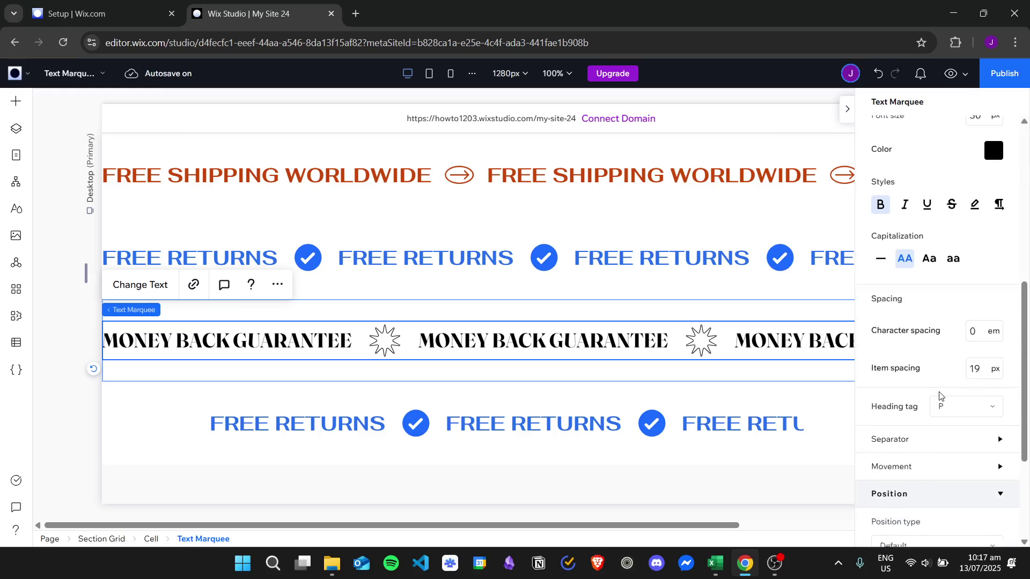
{"action": "left_click", "coordinate": [925, 457]}
{"action": "left_click", "coordinate": [926, 427]}
{"action": "scroll", "coordinate": [913, 397], "scroll_direction": "down", "scroll_amount": 5}
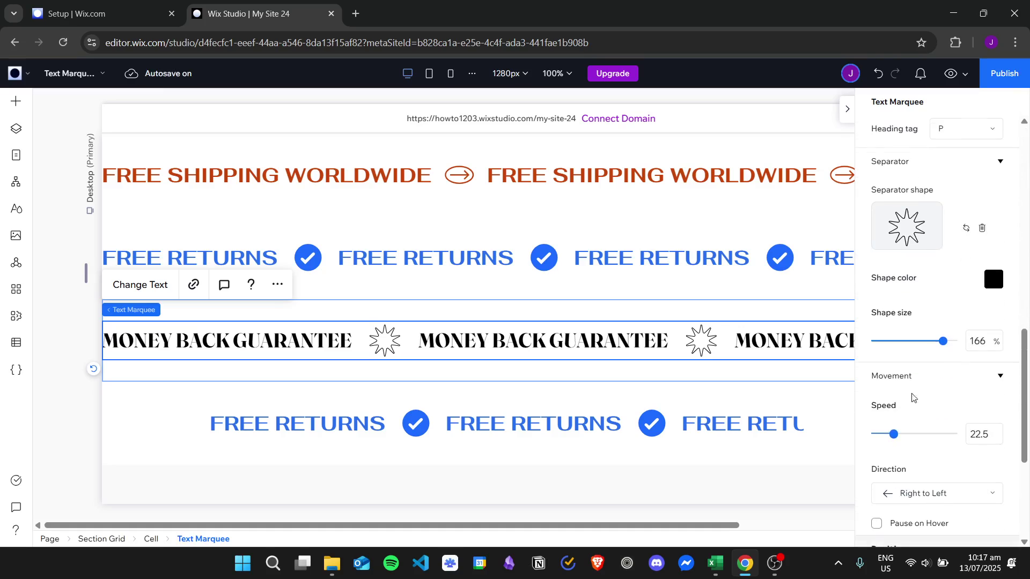
{"action": "scroll", "coordinate": [914, 398], "scroll_direction": "down", "scroll_amount": 3}
{"action": "left_click", "coordinate": [918, 360]}
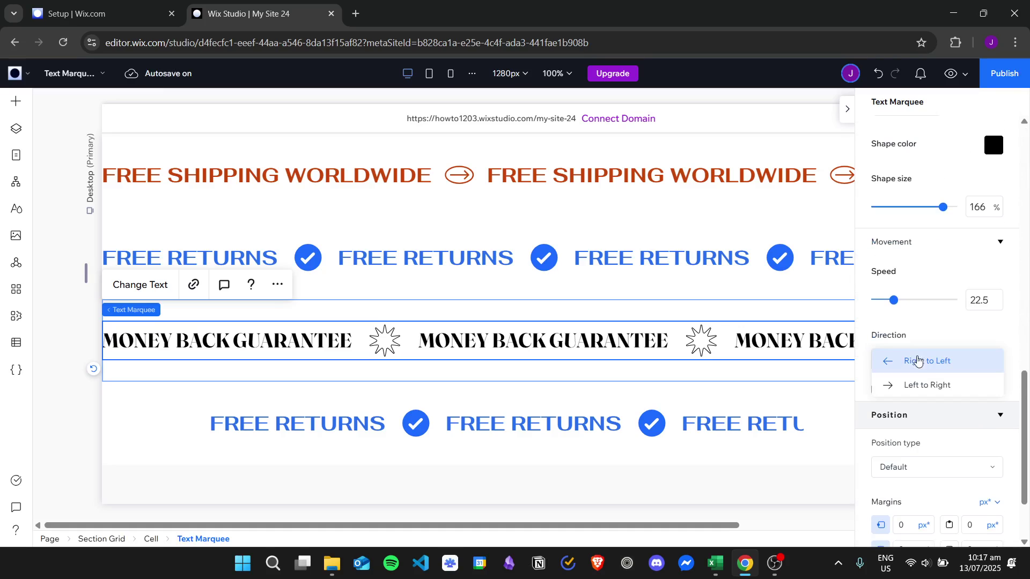
{"action": "left_click", "coordinate": [934, 386]}
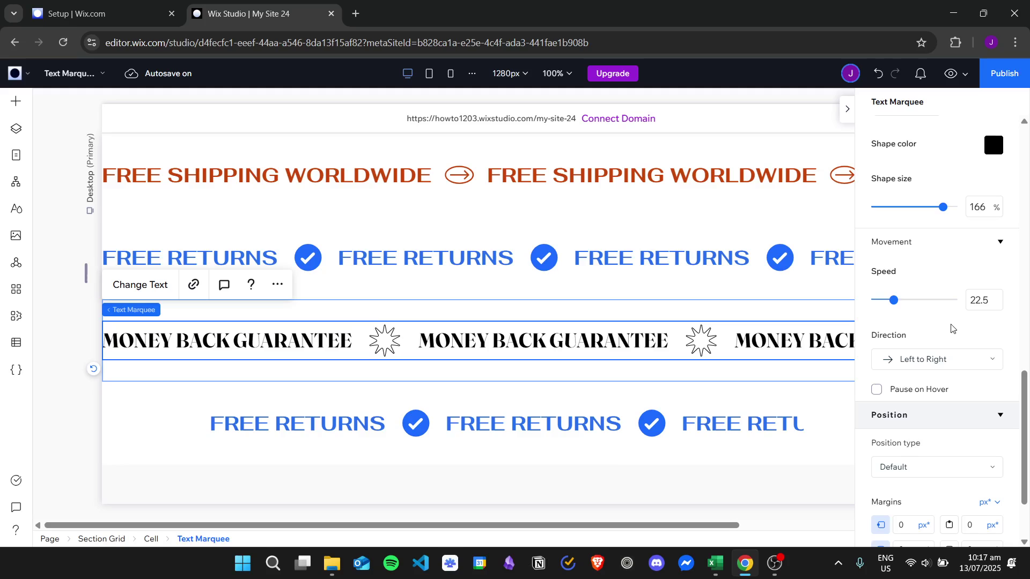
Set the fourth-row FREE RETURNS marquee's movement speed to 12.5 with the direction Right to Left.
{"action": "left_click", "coordinate": [518, 425]}
{"action": "left_click", "coordinate": [544, 426]}
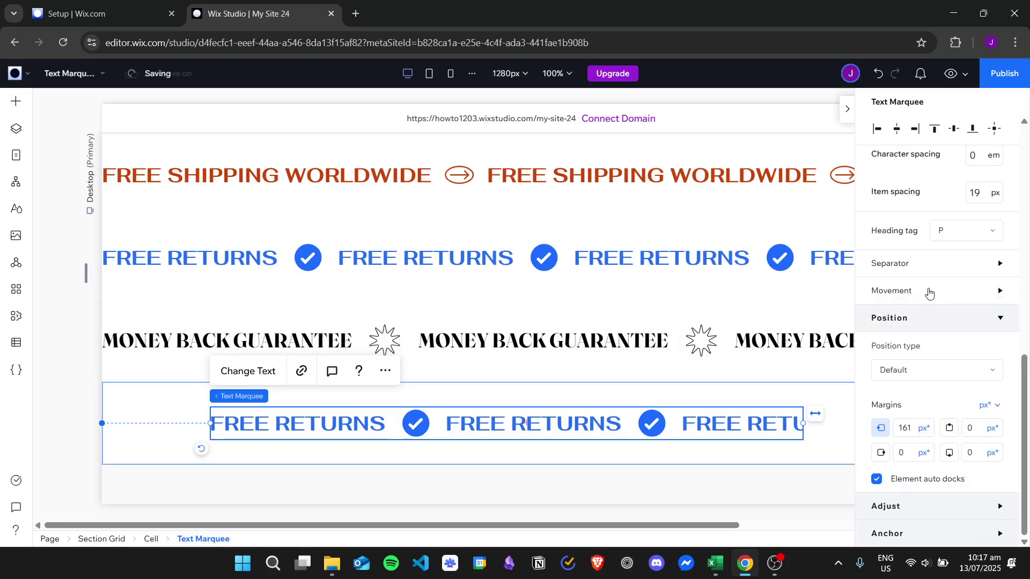
{"action": "left_click", "coordinate": [927, 291]}
{"action": "left_click", "coordinate": [936, 263]}
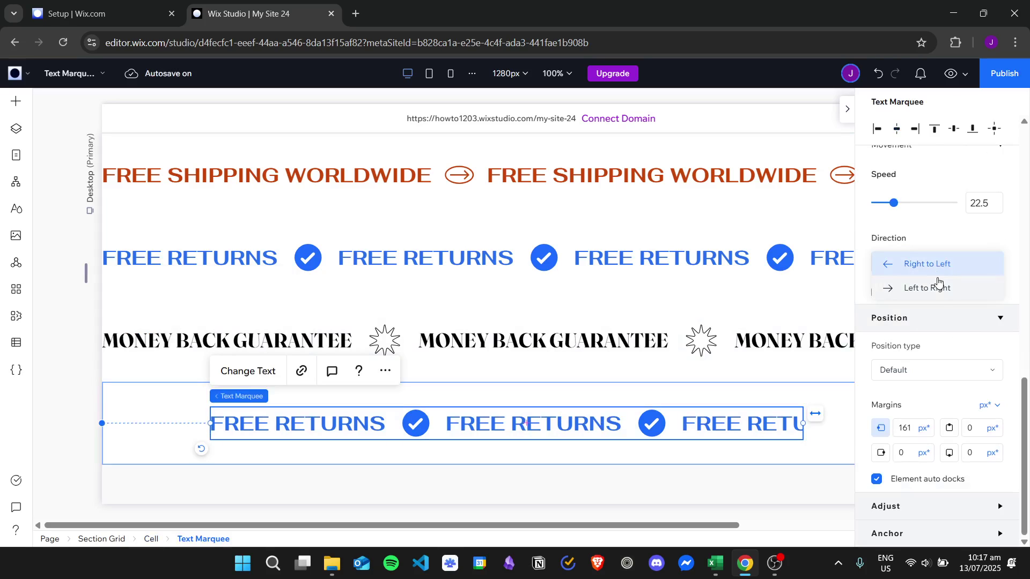
{"action": "left_click", "coordinate": [958, 270]}
{"action": "scroll", "coordinate": [944, 300], "scroll_direction": "up", "scroll_amount": 3}
{"action": "left_click_drag", "start_coordinate": [889, 337], "coordinate": [881, 341]}
{"action": "left_click", "coordinate": [935, 281]}
{"action": "left_click", "coordinate": [929, 283]}
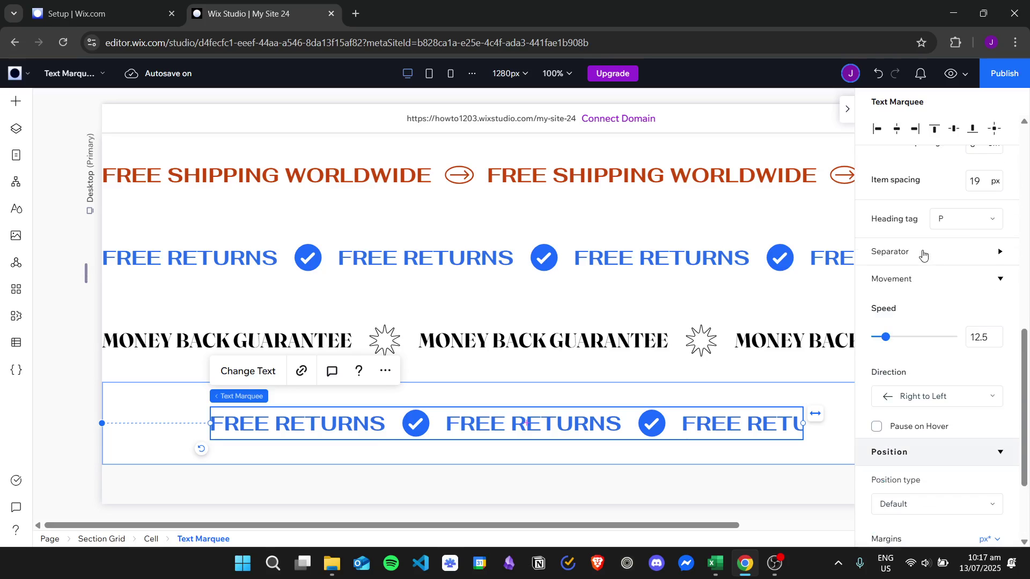
Replace the fourth-row marquee's separator with the basic X shape made of four joined circles.
{"action": "left_click", "coordinate": [923, 254]}
{"action": "left_click", "coordinate": [917, 322]}
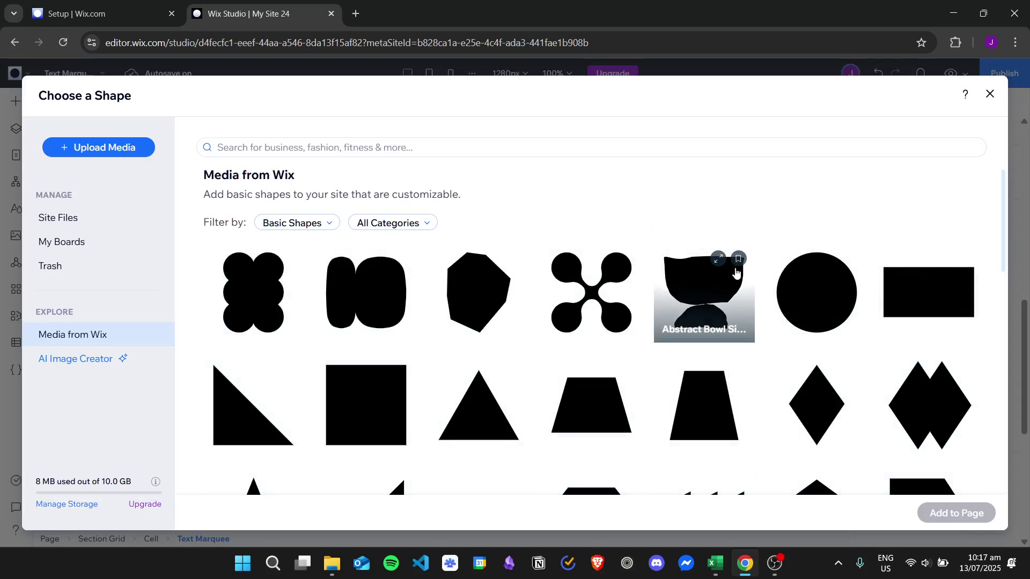
{"action": "left_click", "coordinate": [586, 302]}
{"action": "left_click", "coordinate": [956, 513]}
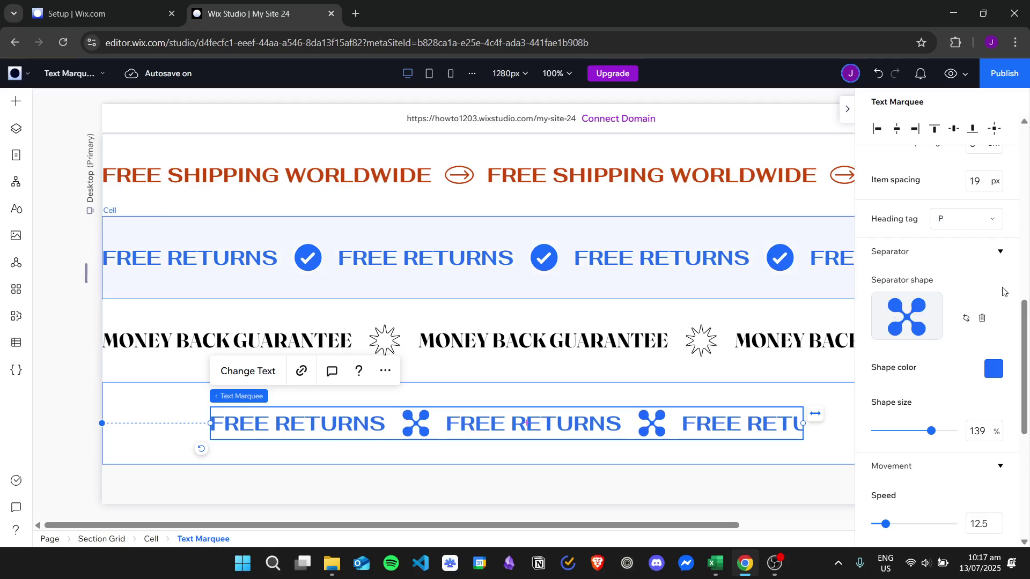
{"action": "scroll", "coordinate": [952, 384], "scroll_direction": "up", "scroll_amount": 1}
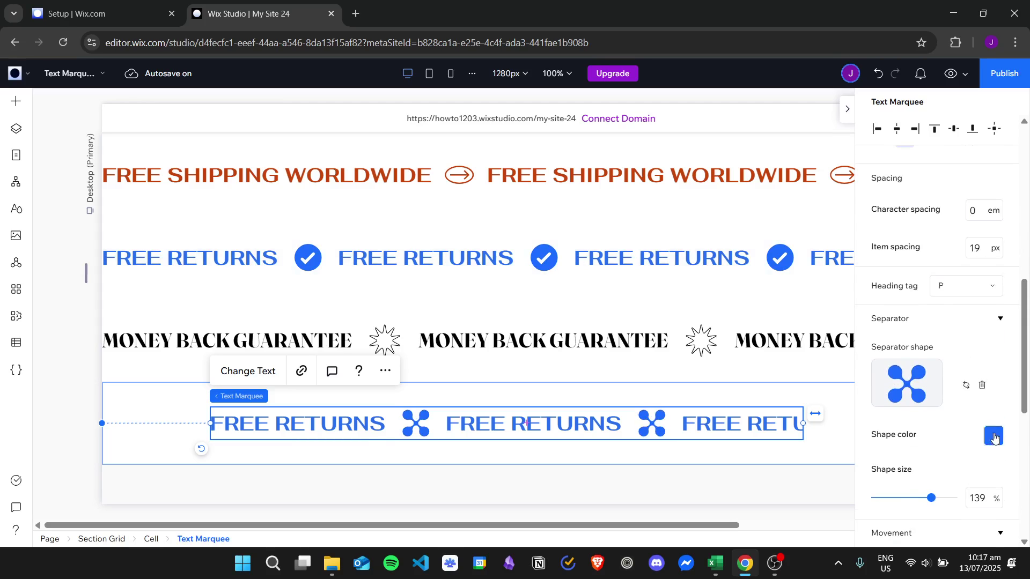
{"action": "left_click", "coordinate": [994, 438]}
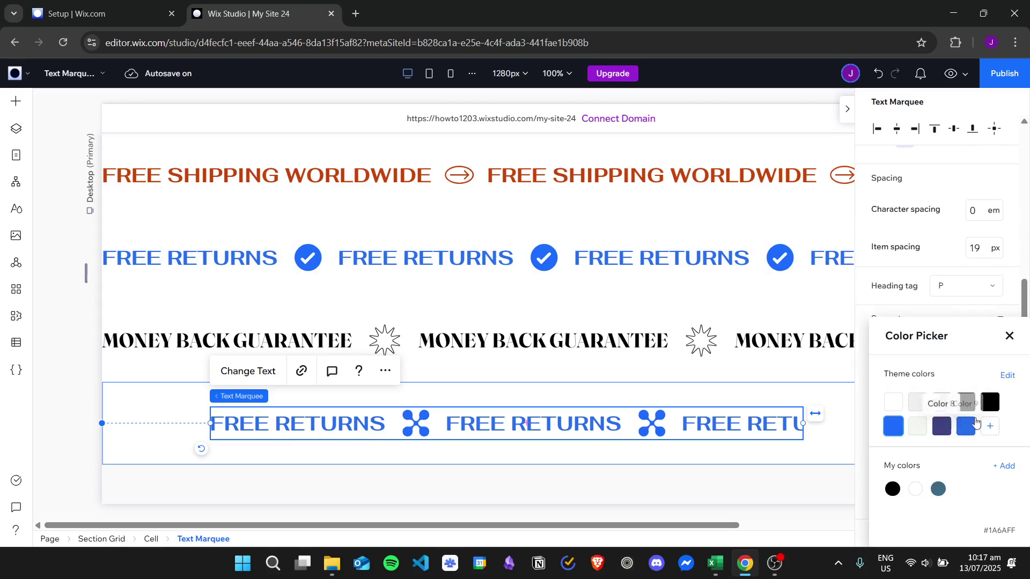
{"action": "left_click", "coordinate": [990, 427]}
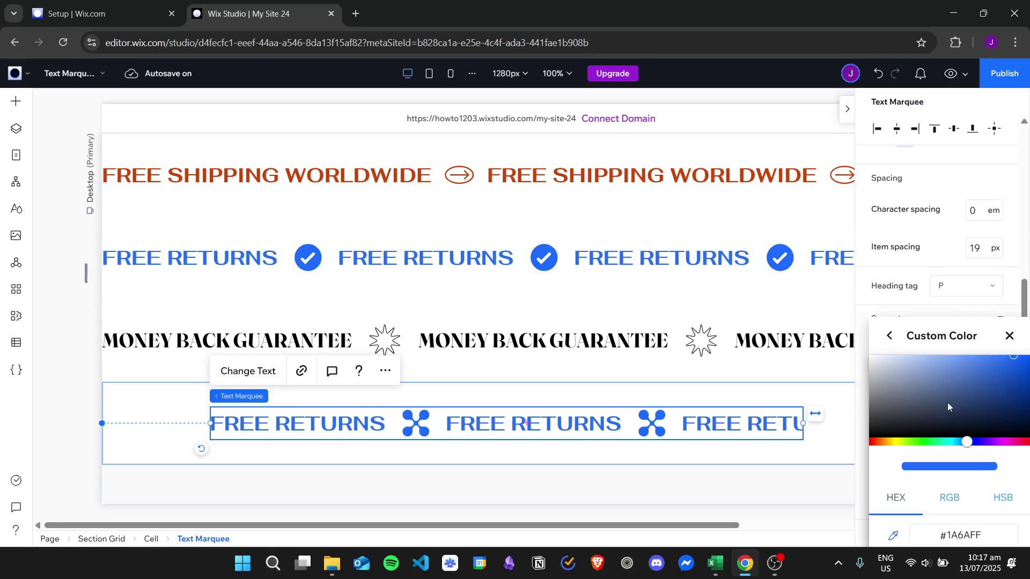
{"action": "left_click_drag", "start_coordinate": [965, 443], "coordinate": [919, 442]}
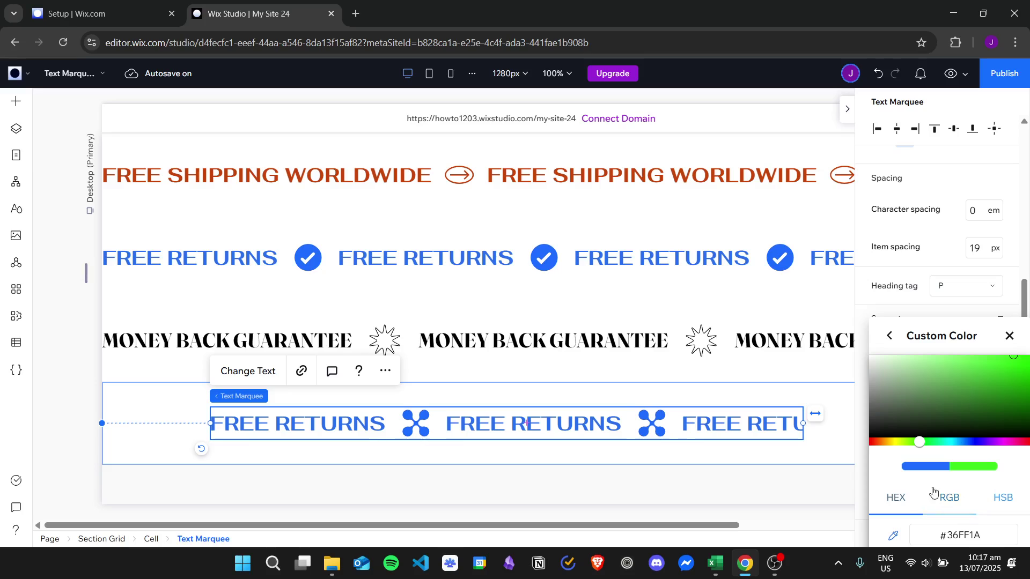
{"action": "left_click", "coordinate": [1010, 338]}
Add a custom bright green, #3AFF1A, and apply it to the fourth-row marquee's separator shape.
{"action": "left_click", "coordinate": [994, 439]}
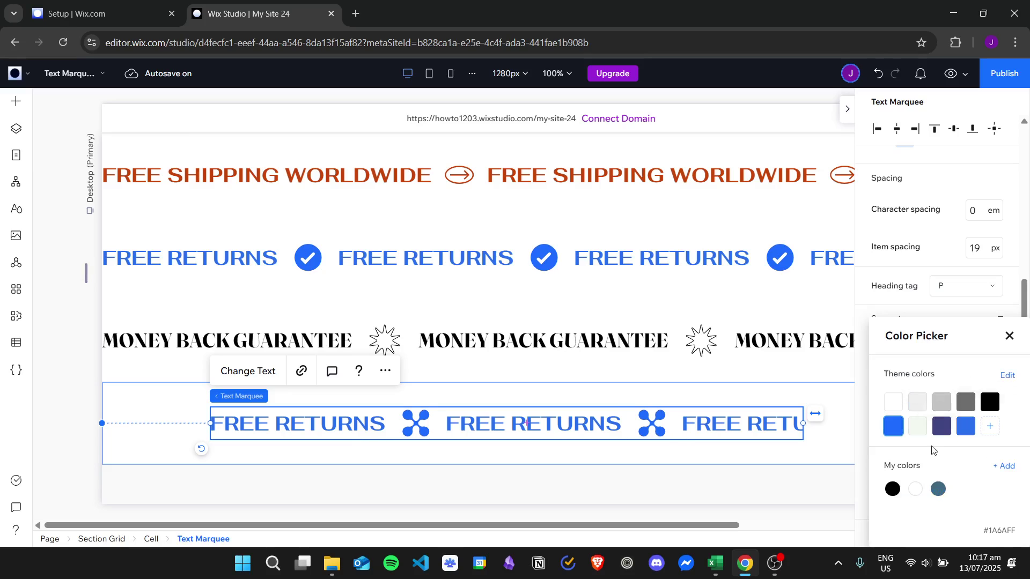
{"action": "left_click", "coordinate": [990, 427]}
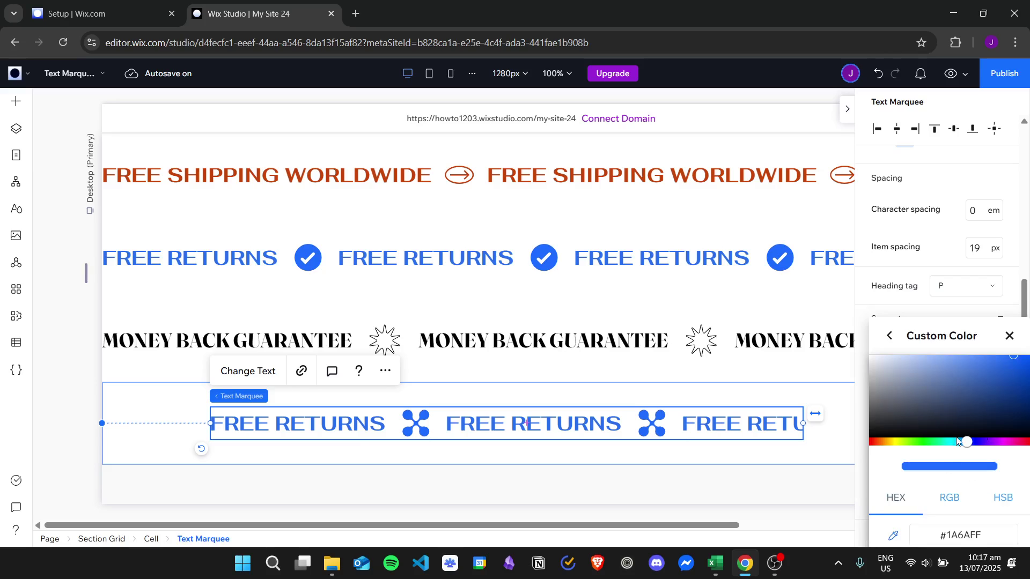
{"action": "left_click", "coordinate": [920, 442]}
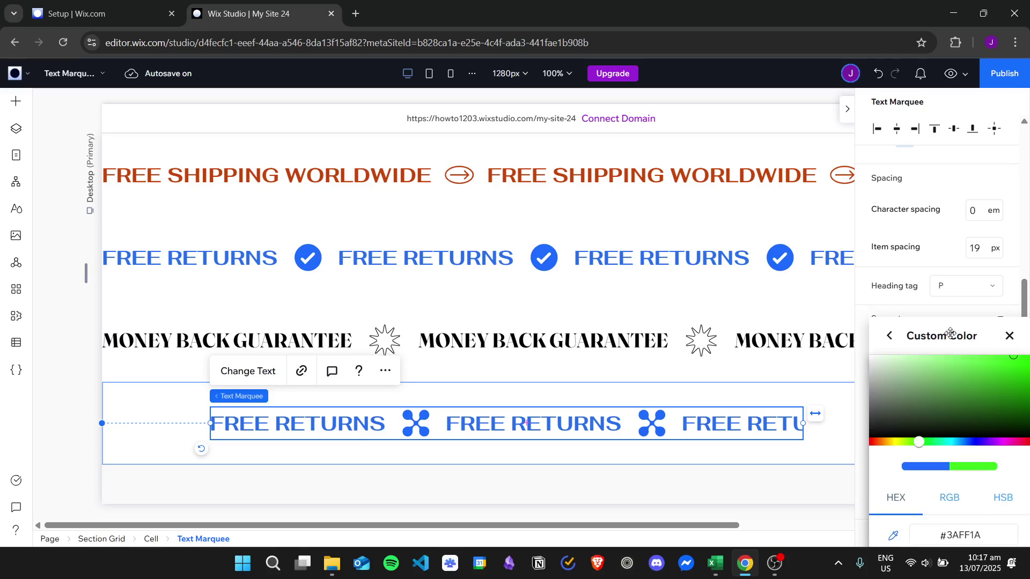
{"action": "left_click_drag", "start_coordinate": [951, 333], "coordinate": [915, 254]}
{"action": "left_click", "coordinate": [957, 493]}
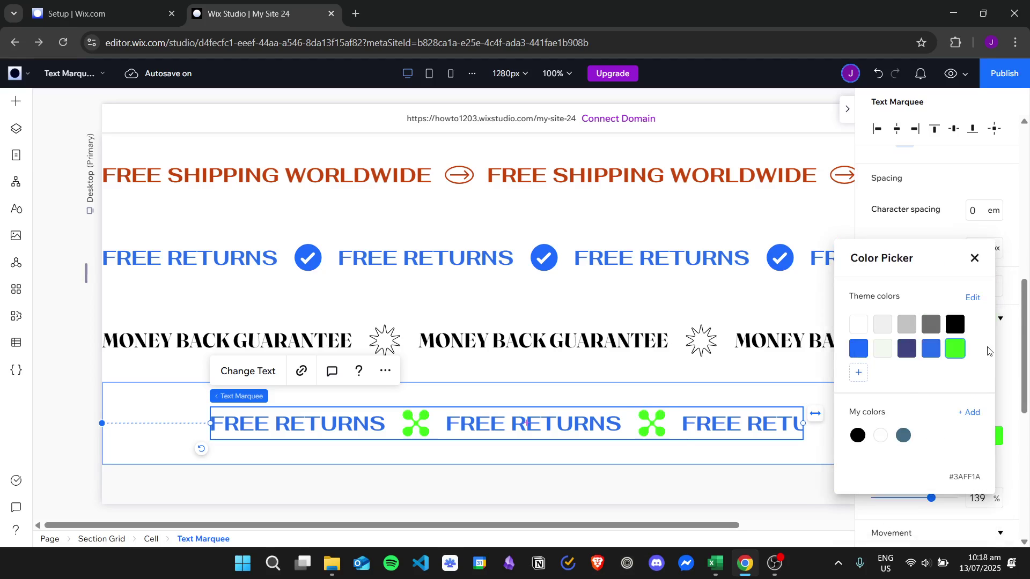
{"action": "left_click", "coordinate": [975, 258]}
{"action": "scroll", "coordinate": [951, 391], "scroll_direction": "down", "scroll_amount": 1}
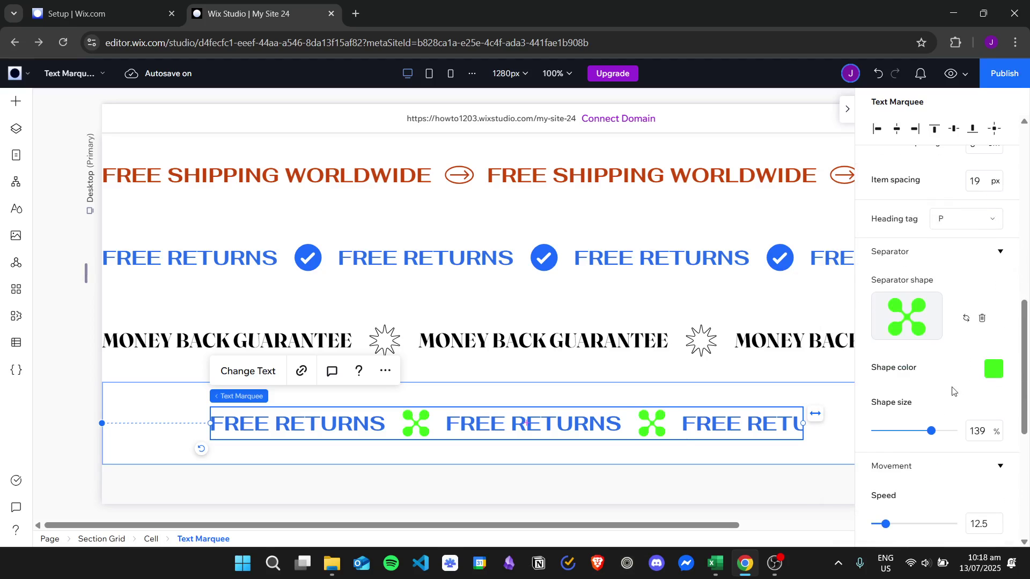
{"action": "scroll", "coordinate": [960, 383], "scroll_direction": "down", "scroll_amount": 1}
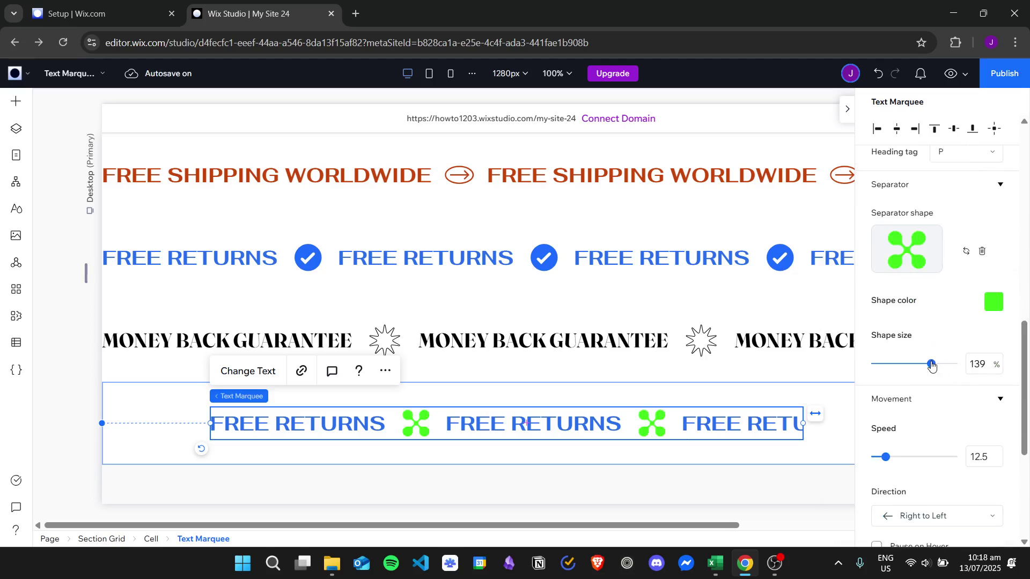
{"action": "left_click", "coordinate": [914, 252]}
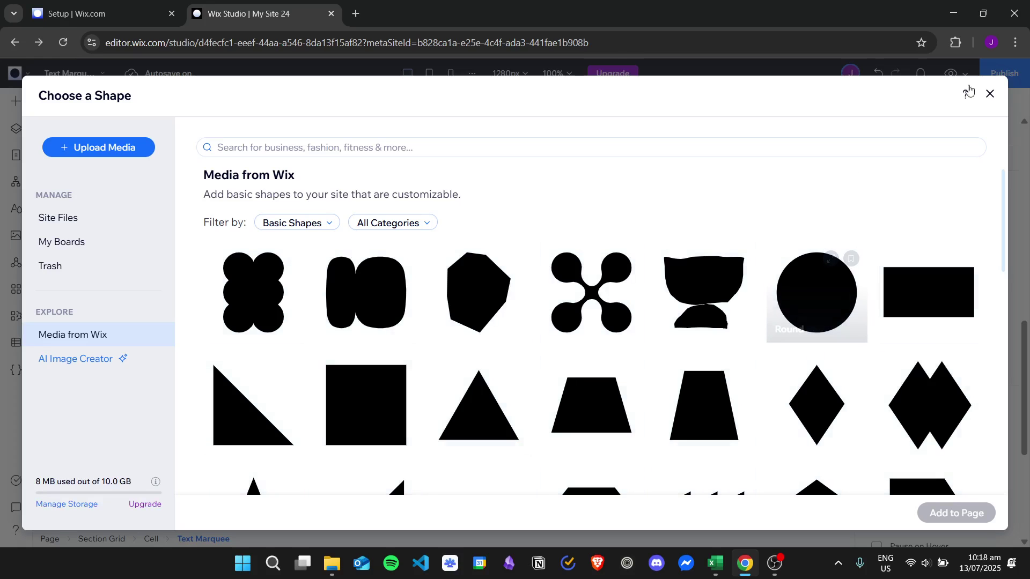
{"action": "left_click", "coordinate": [990, 93]}
Apply the bright green theme color #3AFF1A to the text of the fourth-row FREE RETURNS marquee.
{"action": "scroll", "coordinate": [936, 345], "scroll_direction": "down", "scroll_amount": 1}
{"action": "scroll", "coordinate": [949, 396], "scroll_direction": "up", "scroll_amount": 4}
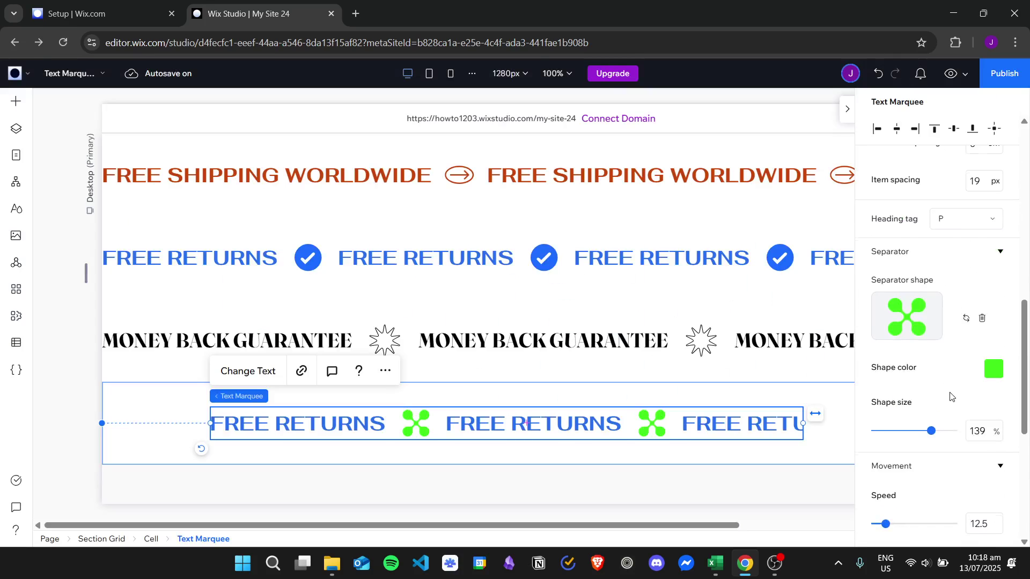
{"action": "scroll", "coordinate": [966, 344], "scroll_direction": "up", "scroll_amount": 3}
{"action": "left_click", "coordinate": [1000, 300]}
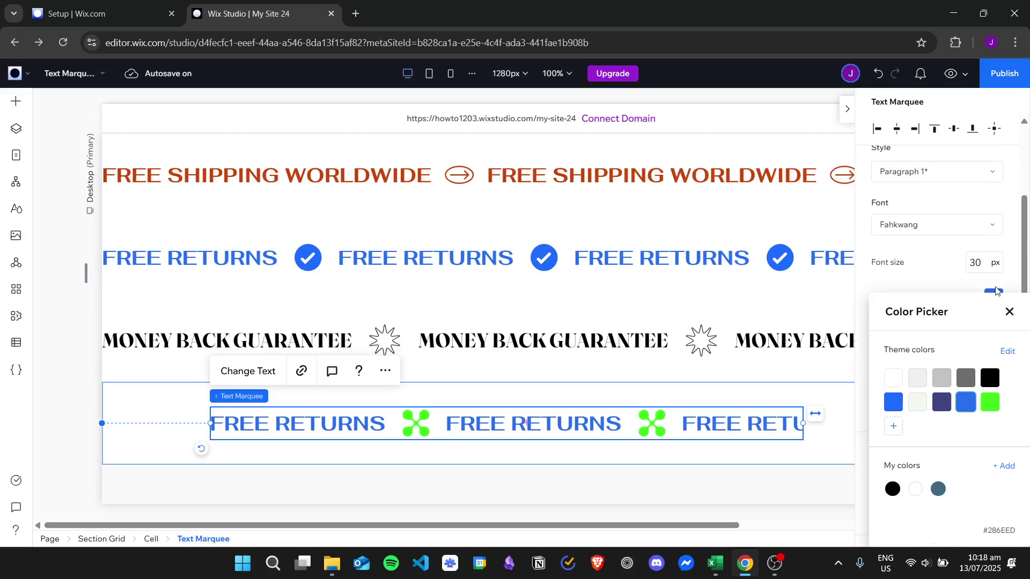
{"action": "left_click", "coordinate": [988, 400]}
{"action": "left_click", "coordinate": [1007, 308]}
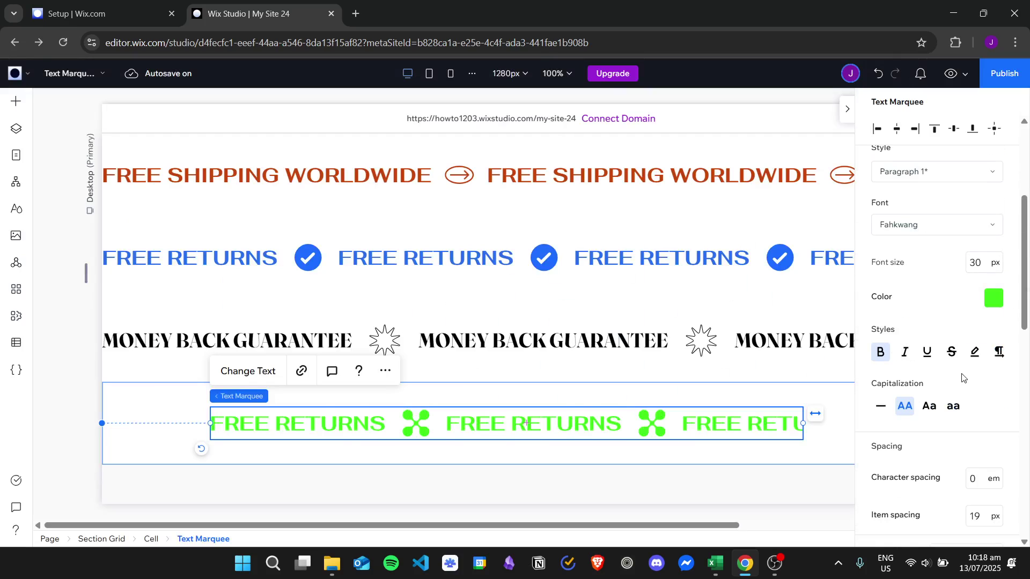
Change the font of the fourth-row FREE RETURNS marquee to Georgia.
{"action": "scroll", "coordinate": [963, 378], "scroll_direction": "up", "scroll_amount": 1}
{"action": "left_click", "coordinate": [928, 292]}
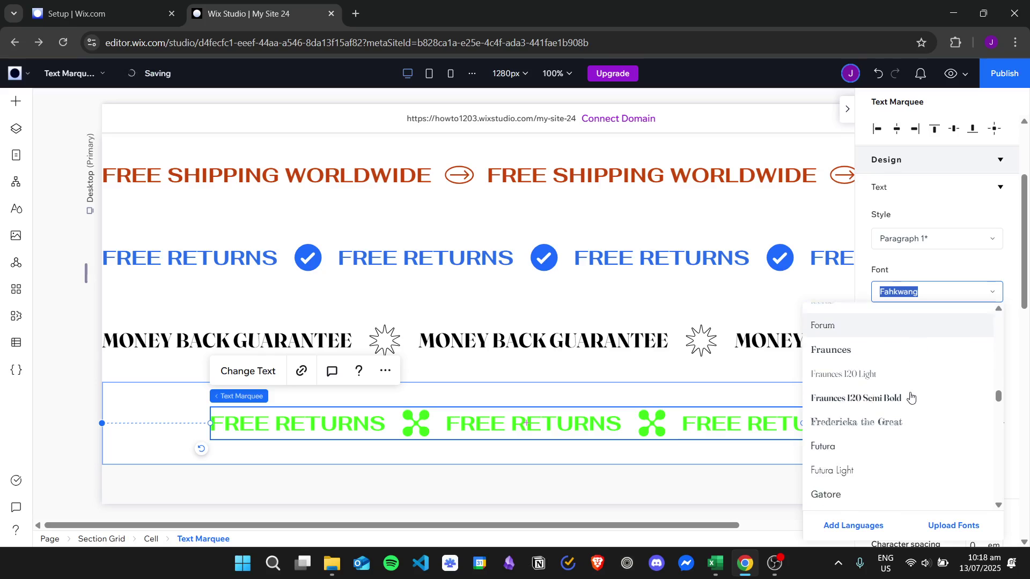
{"action": "scroll", "coordinate": [910, 396], "scroll_direction": "down", "scroll_amount": 3}
{"action": "left_click", "coordinate": [892, 402]}
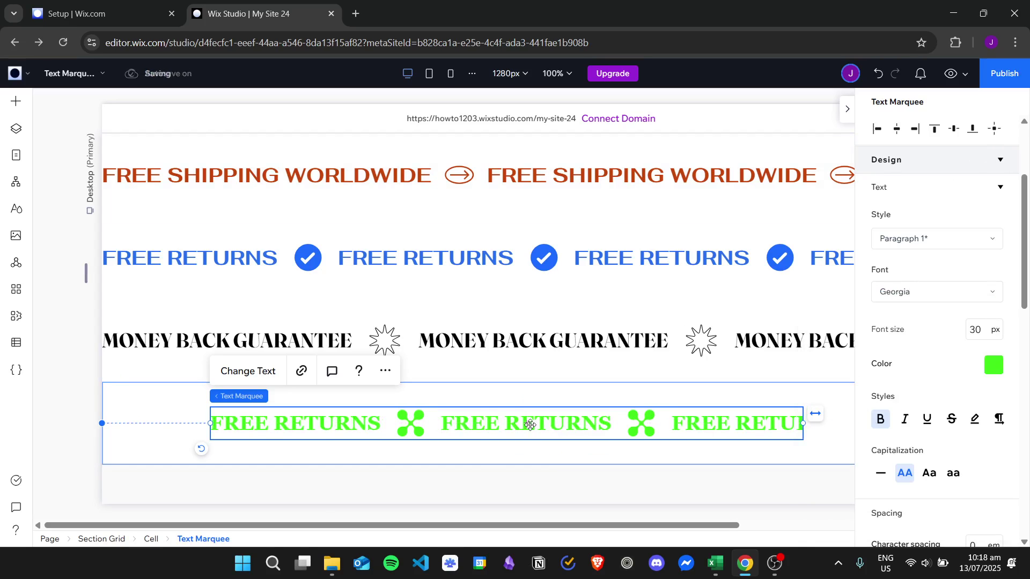
Replace the fourth-row marquee's text with GREAT QUALITY.
{"action": "double_click", "coordinate": [532, 424]}
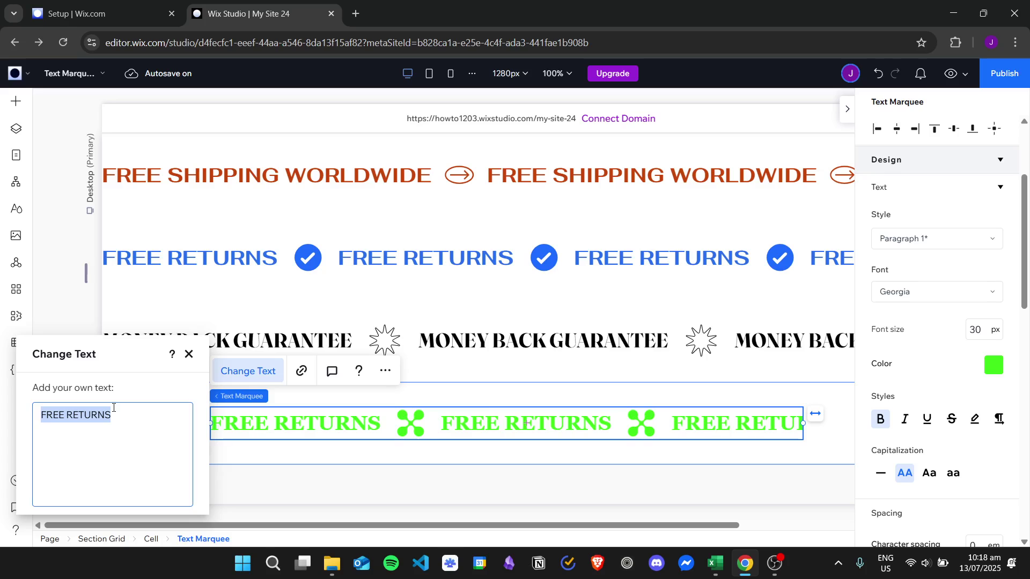
{"action": "type", "text": "GREAT QU"}
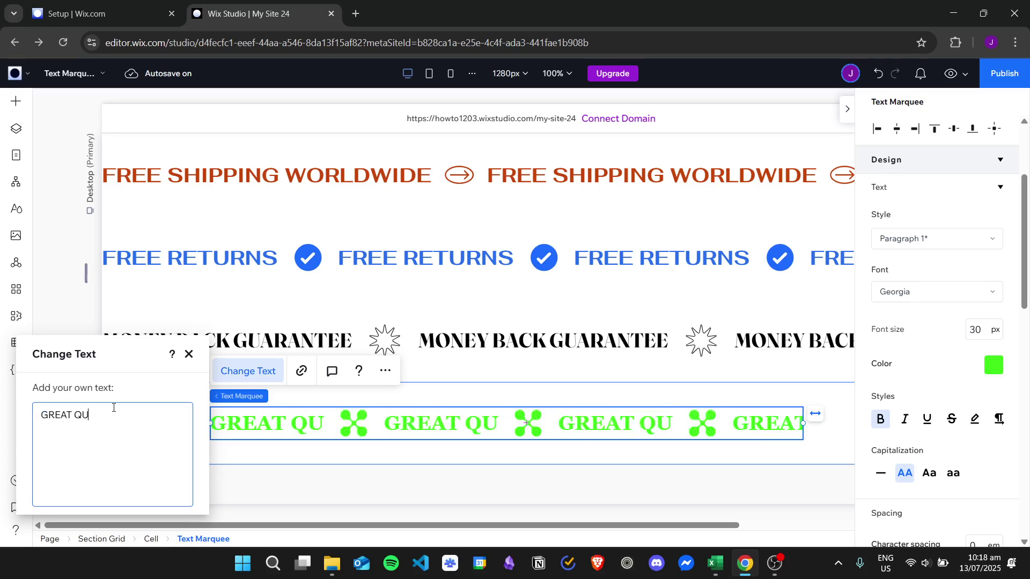
{"action": "type", "text": "ALITY"}
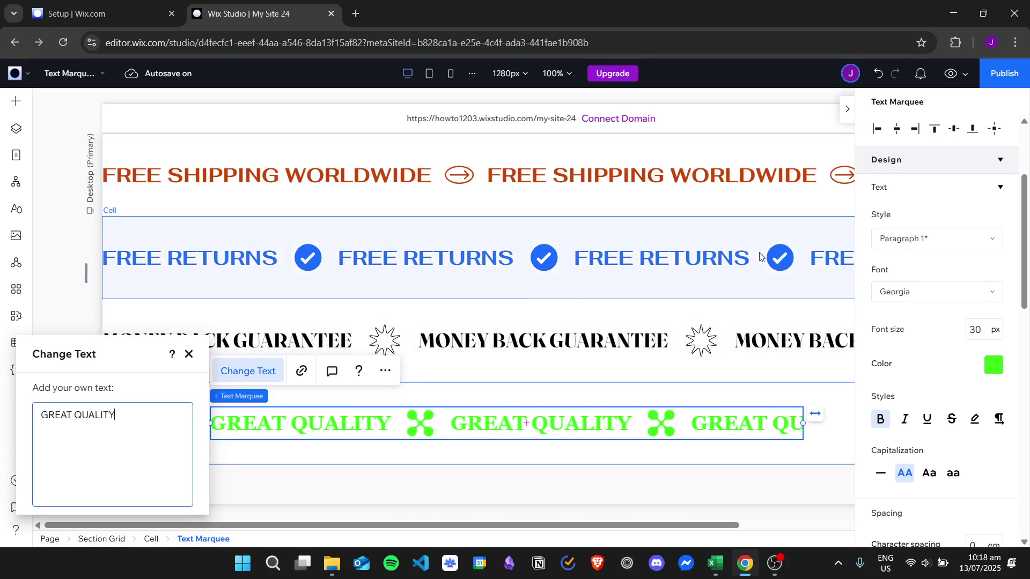
Preview the page to check how the four text marquees move.
{"action": "left_click", "coordinate": [847, 109]}
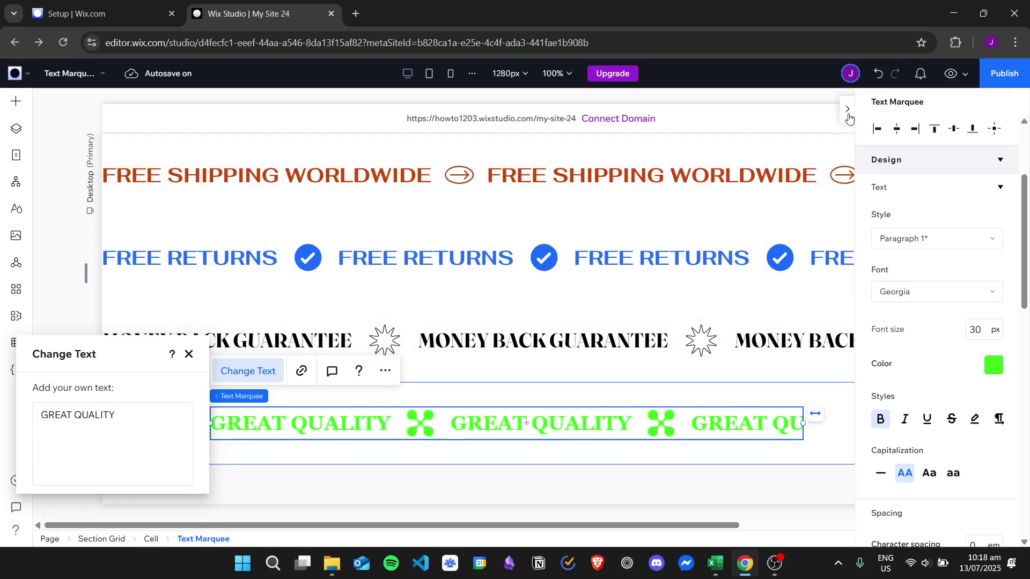
{"action": "left_click", "coordinate": [950, 73]}
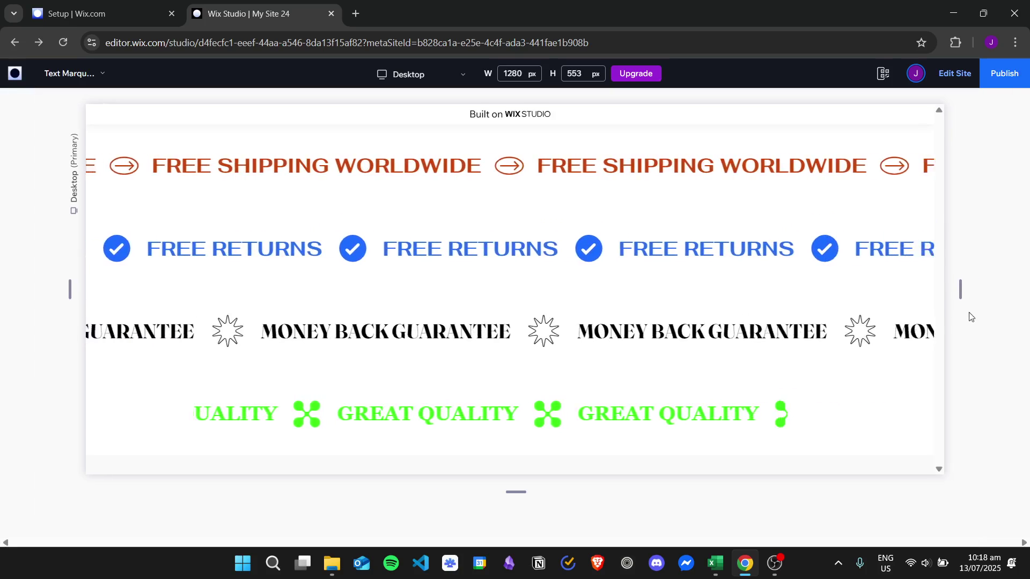